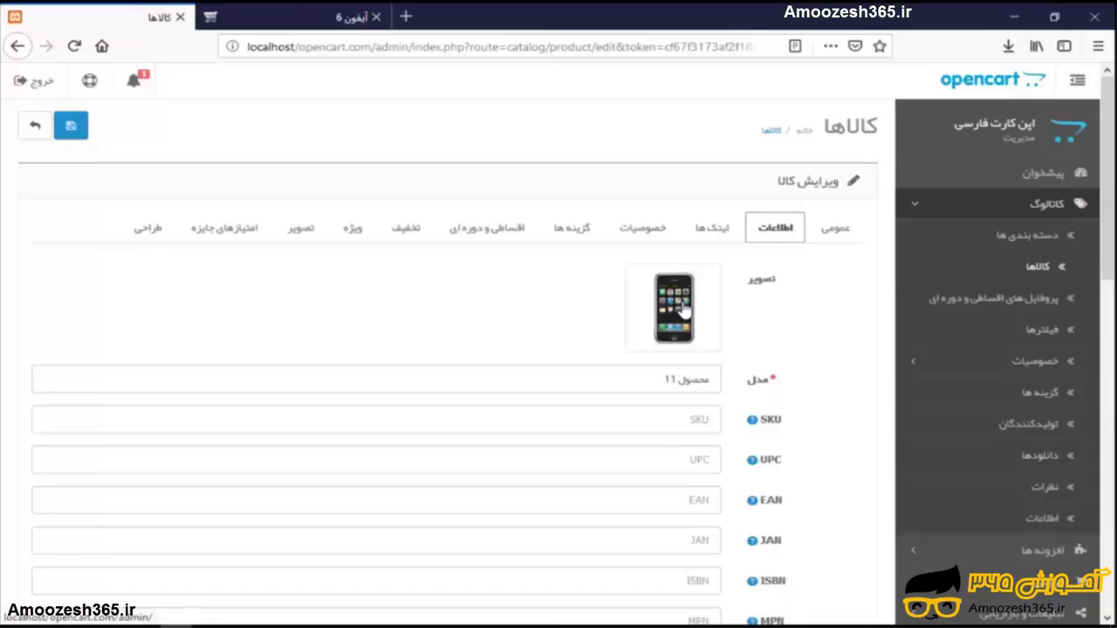
Remove the current phone picture from the product's main image field.
{"action": "left_click", "coordinate": [685, 307]}
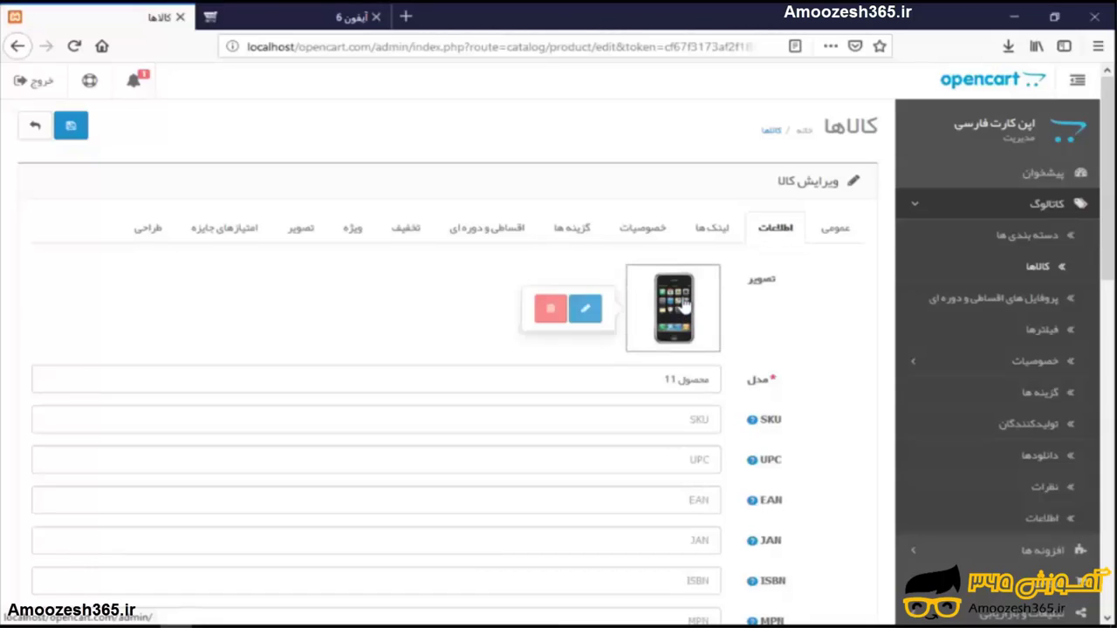
{"action": "left_click", "coordinate": [550, 313]}
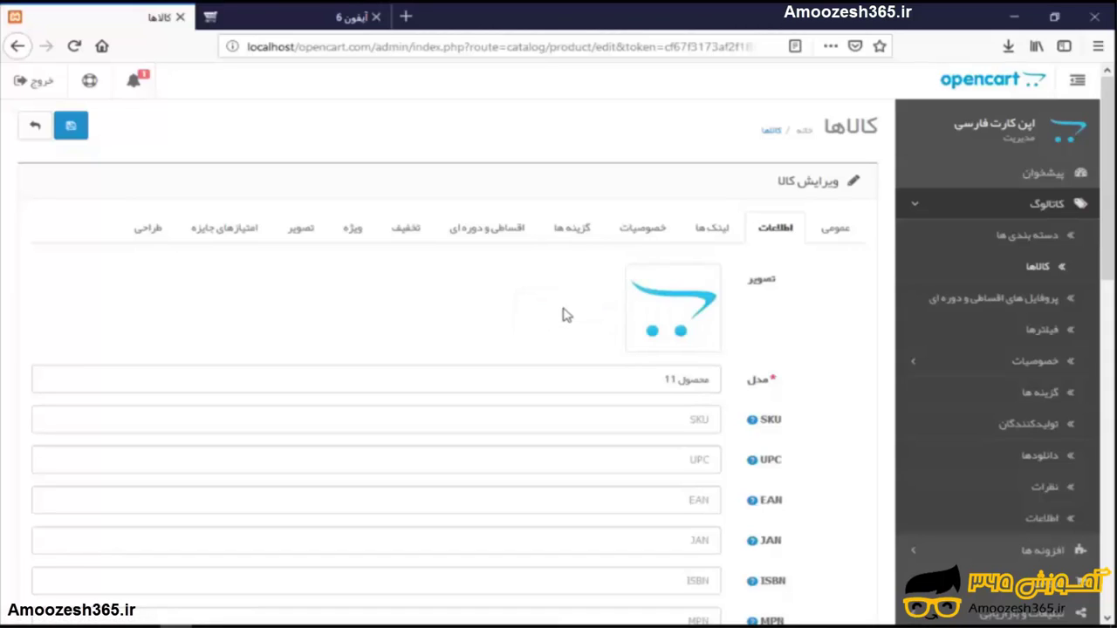
{"action": "left_click", "coordinate": [669, 311]}
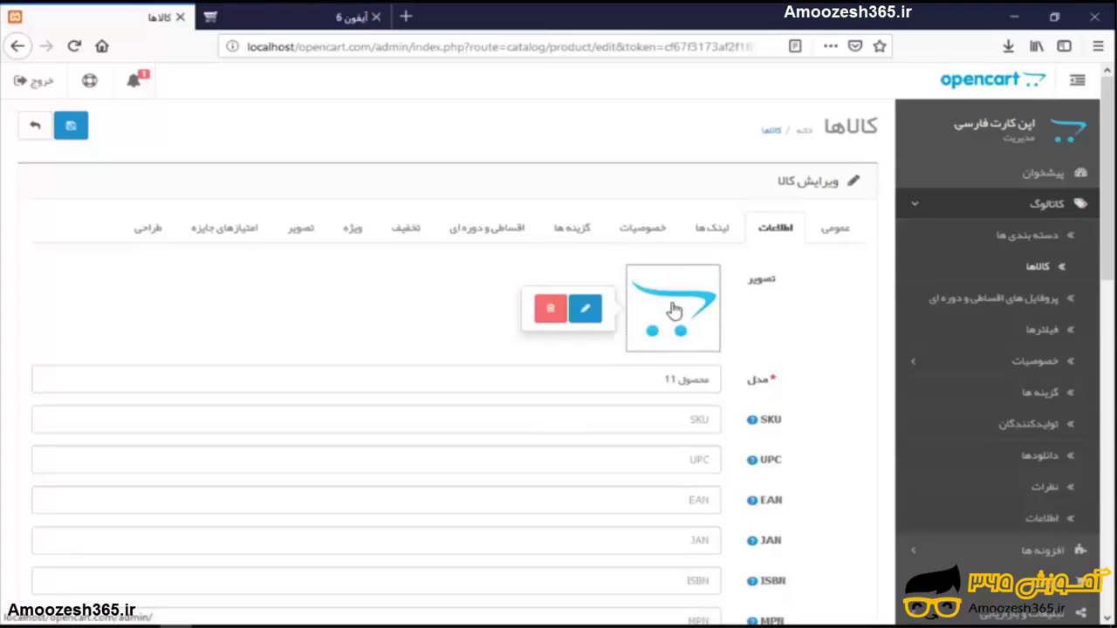
{"action": "left_click", "coordinate": [587, 311]}
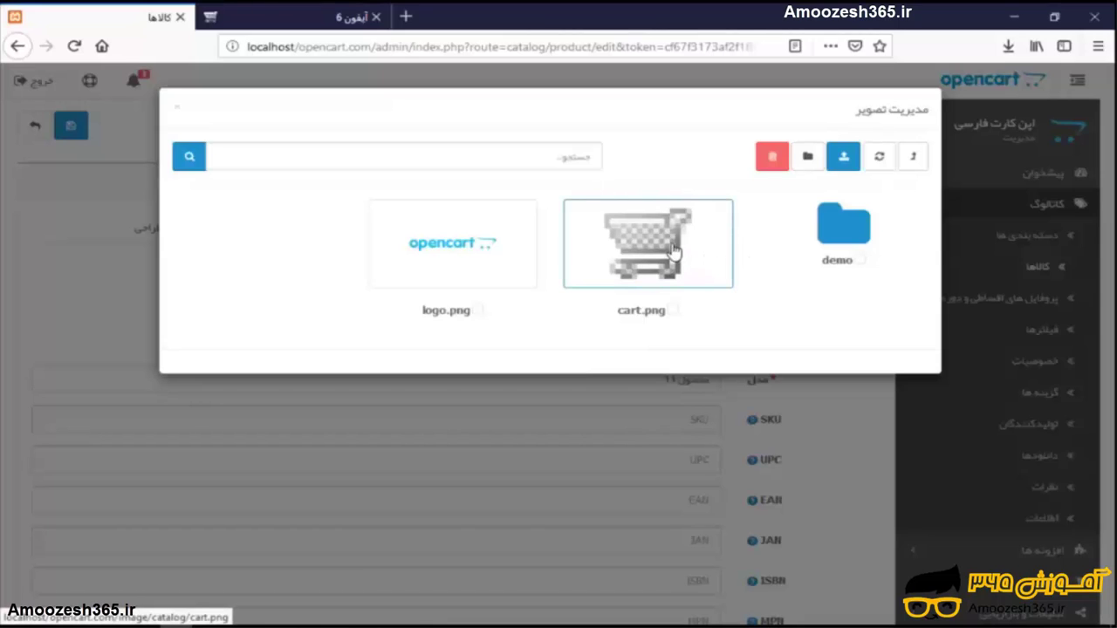
{"action": "left_click", "coordinate": [294, 407]}
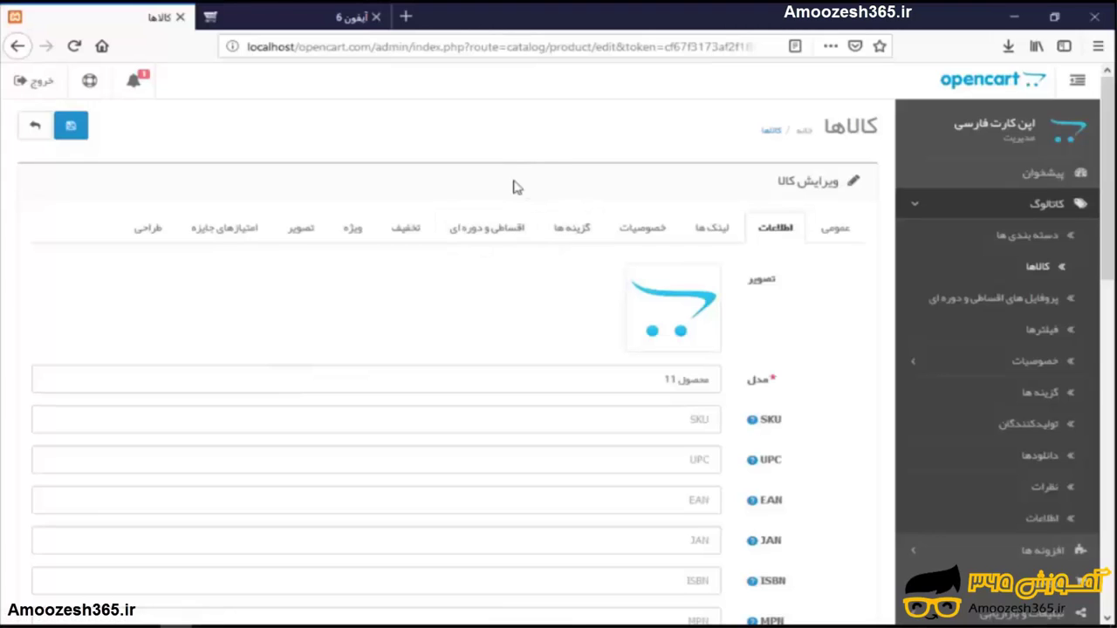
Search Google Images for "iphone 6" in a new browser tab and open the gold iPhone 6 result showing back and front.
{"action": "left_click", "coordinate": [405, 16]}
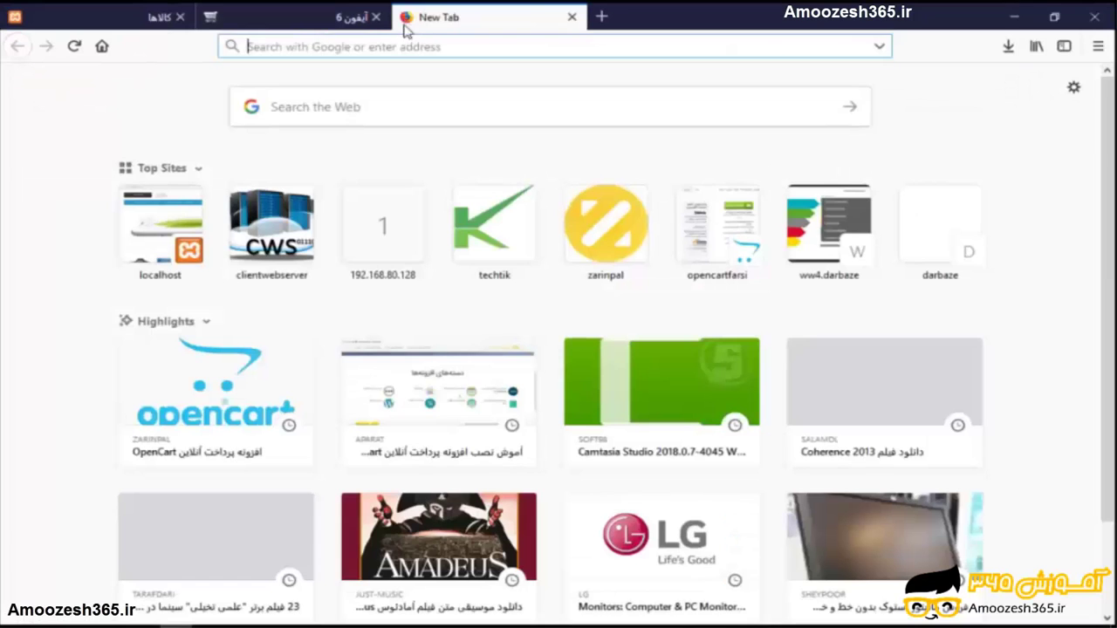
{"action": "type", "text": "google.com"}
{"action": "key", "text": "Return"}
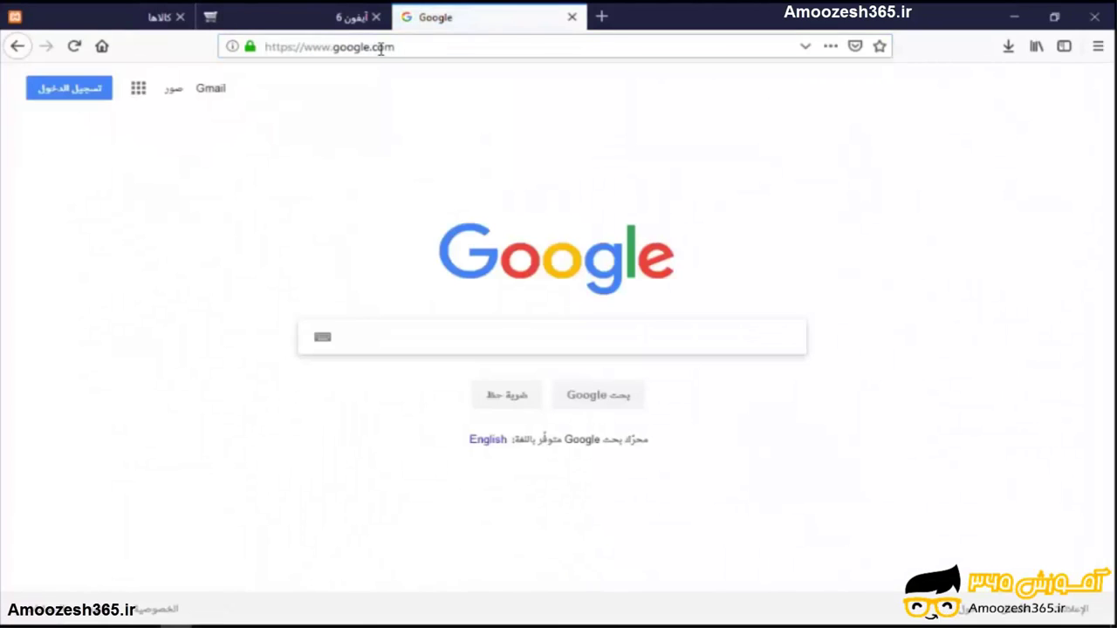
{"action": "left_click", "coordinate": [172, 90]}
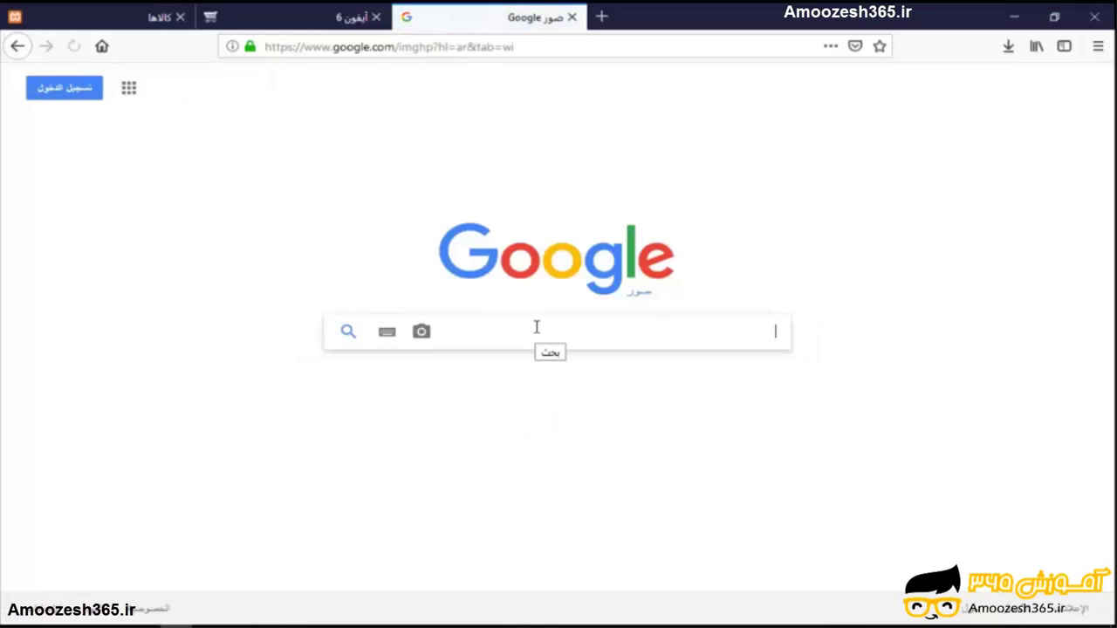
{"action": "type", "text": "ا"}
{"action": "key", "text": "BackSpace"}
{"action": "type", "text": "iphone 6"}
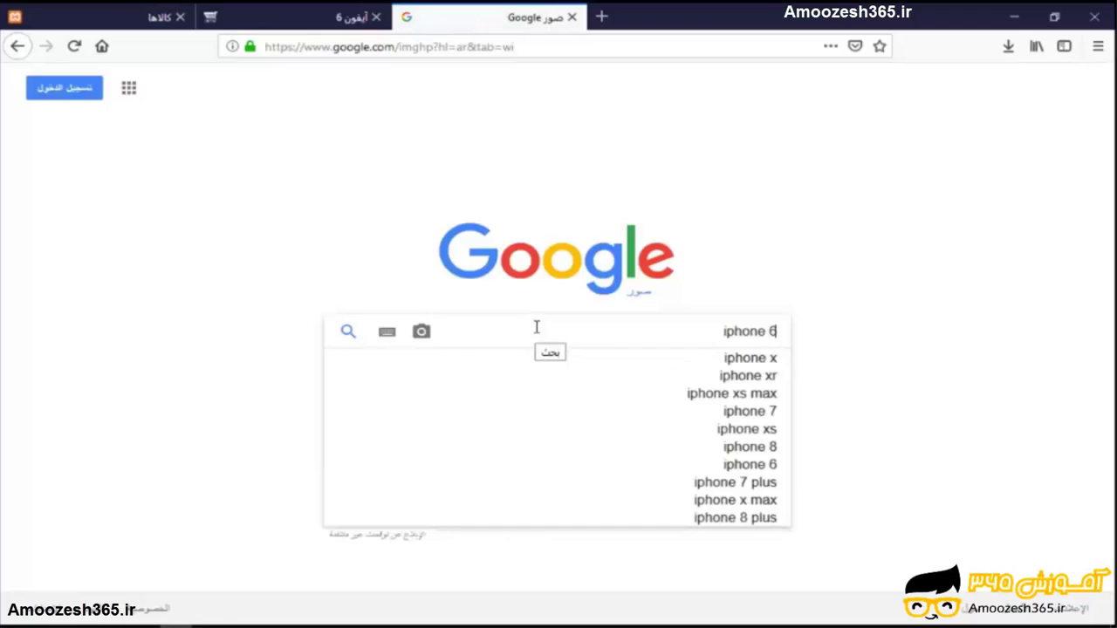
{"action": "key", "text": "Return"}
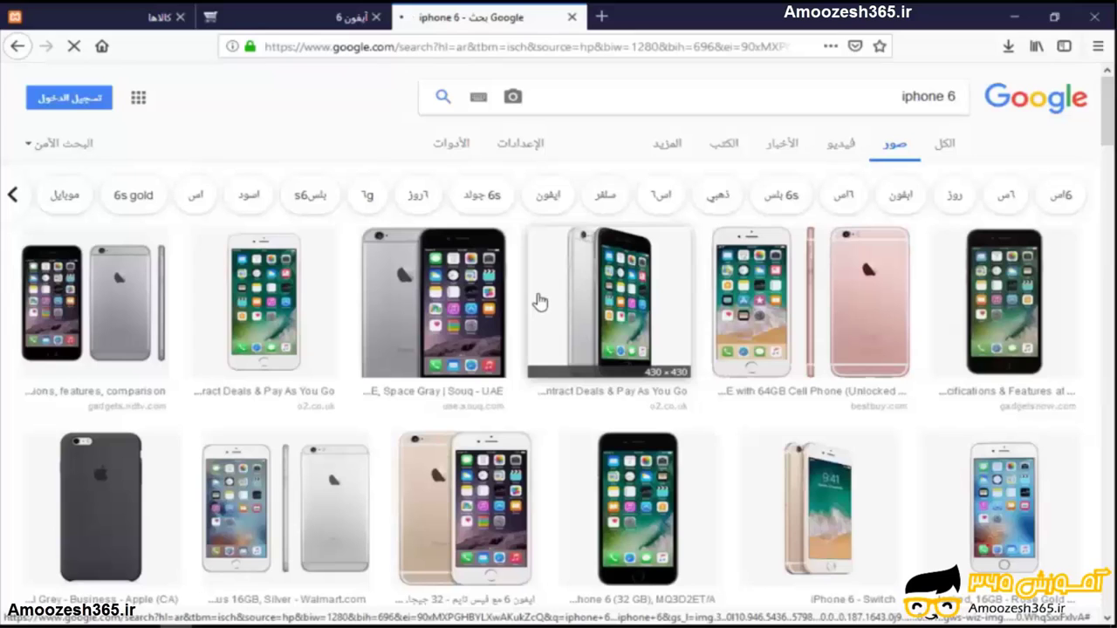
{"action": "scroll", "coordinate": [504, 372], "scroll_direction": "down", "scroll_amount": 2}
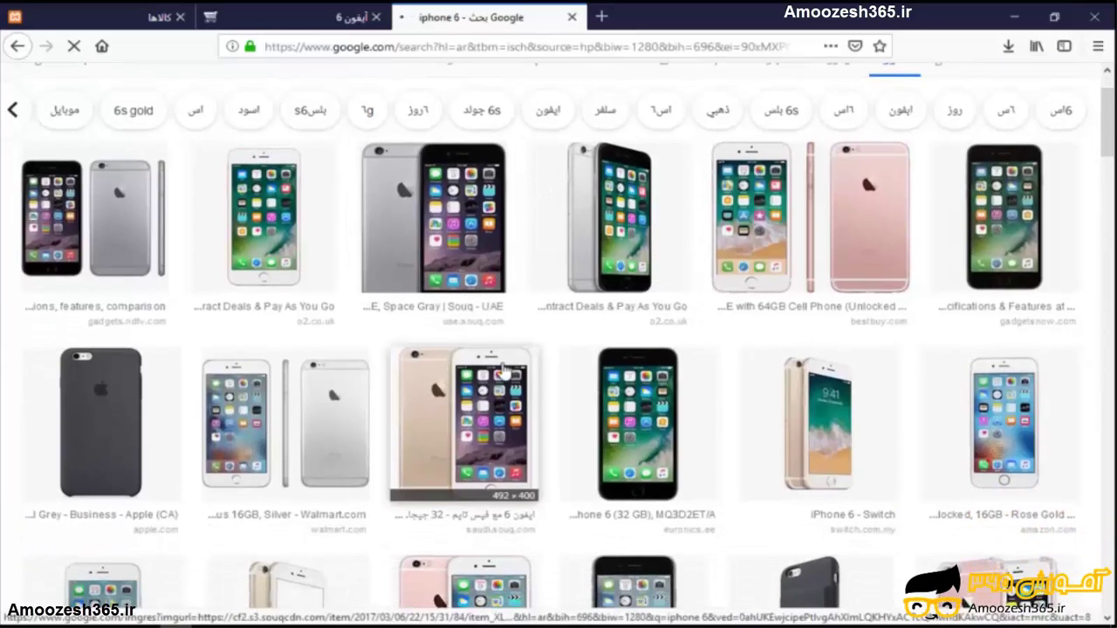
{"action": "left_click", "coordinate": [494, 394]}
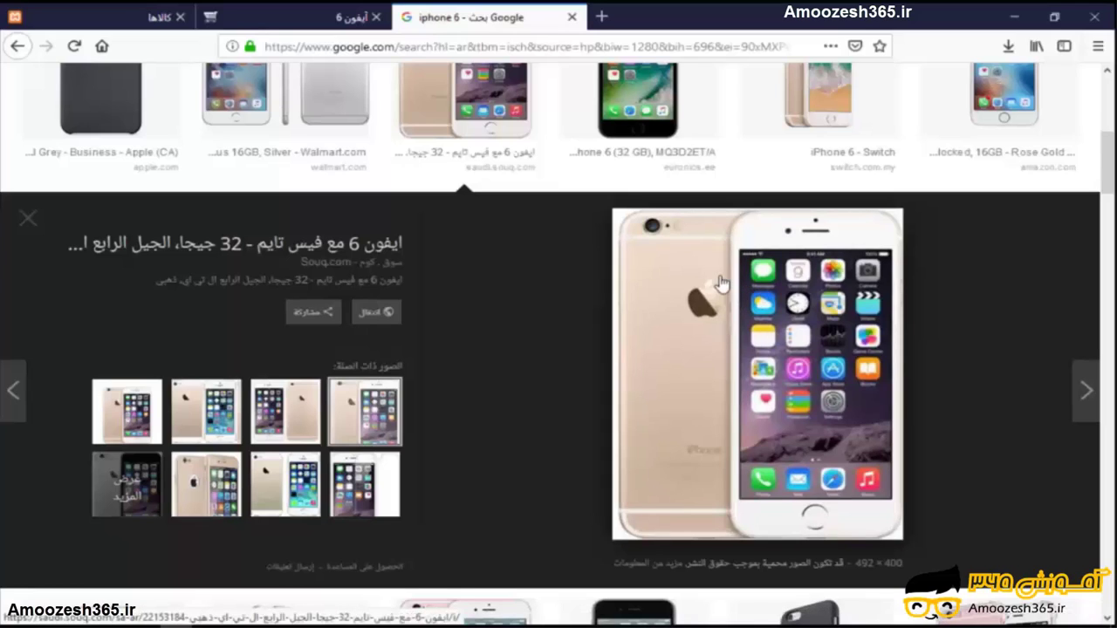
{"action": "right_click", "coordinate": [675, 264]}
{"action": "left_click", "coordinate": [643, 296]}
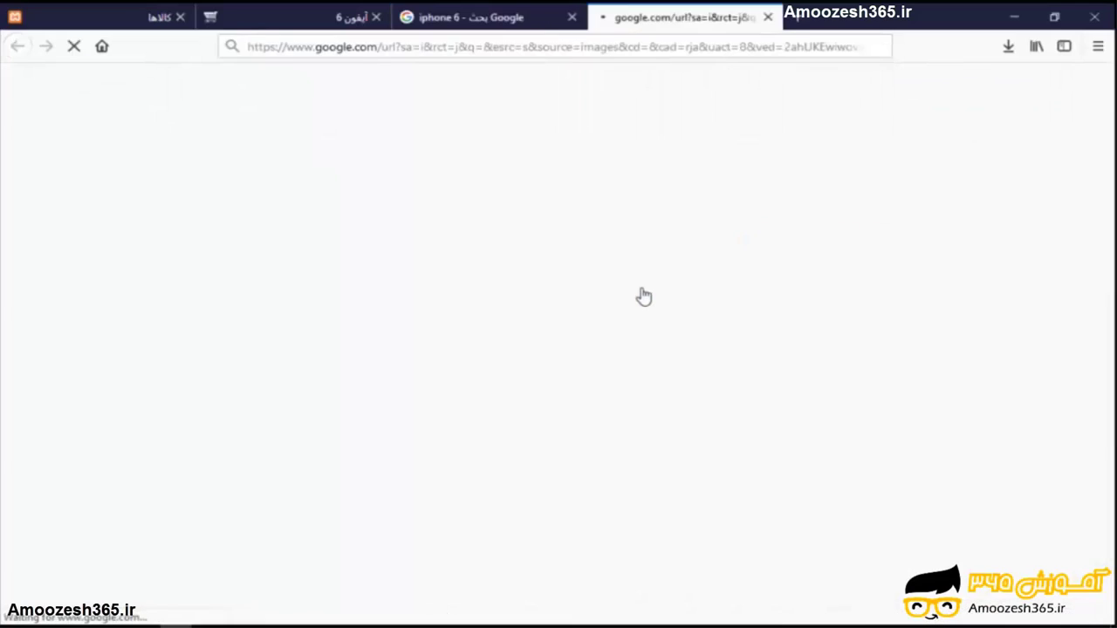
{"action": "key", "text": "ctrl+w"}
Save the enlarged gold iPhone picture to the Desktop as item_XL_22153184_29501334.jpg and close the search tab.
{"action": "right_click", "coordinate": [695, 301]}
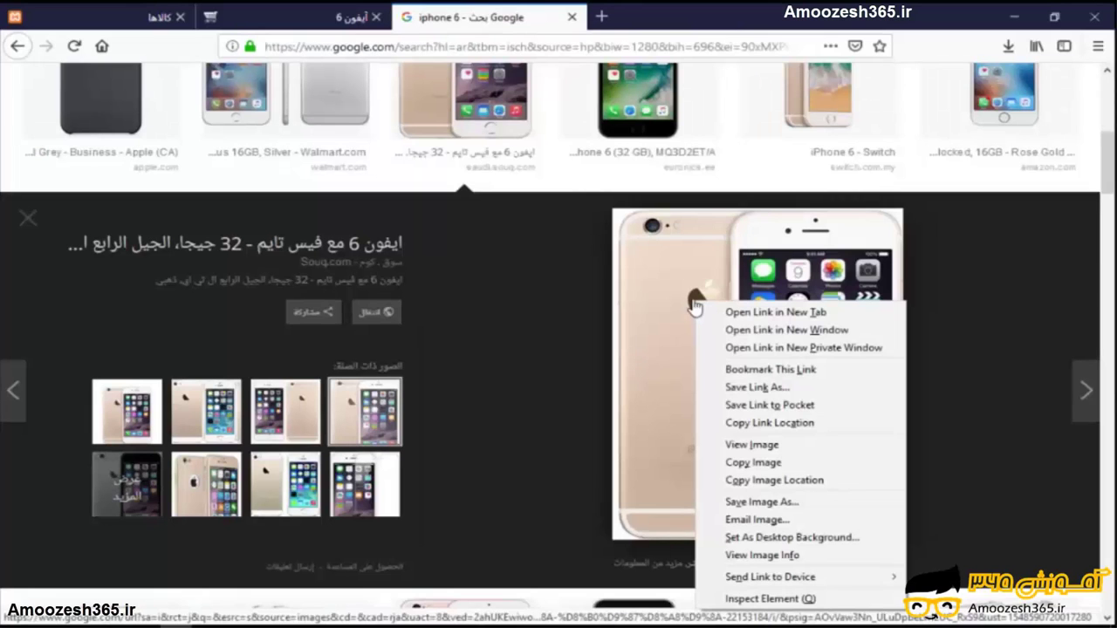
{"action": "left_click", "coordinate": [761, 501]}
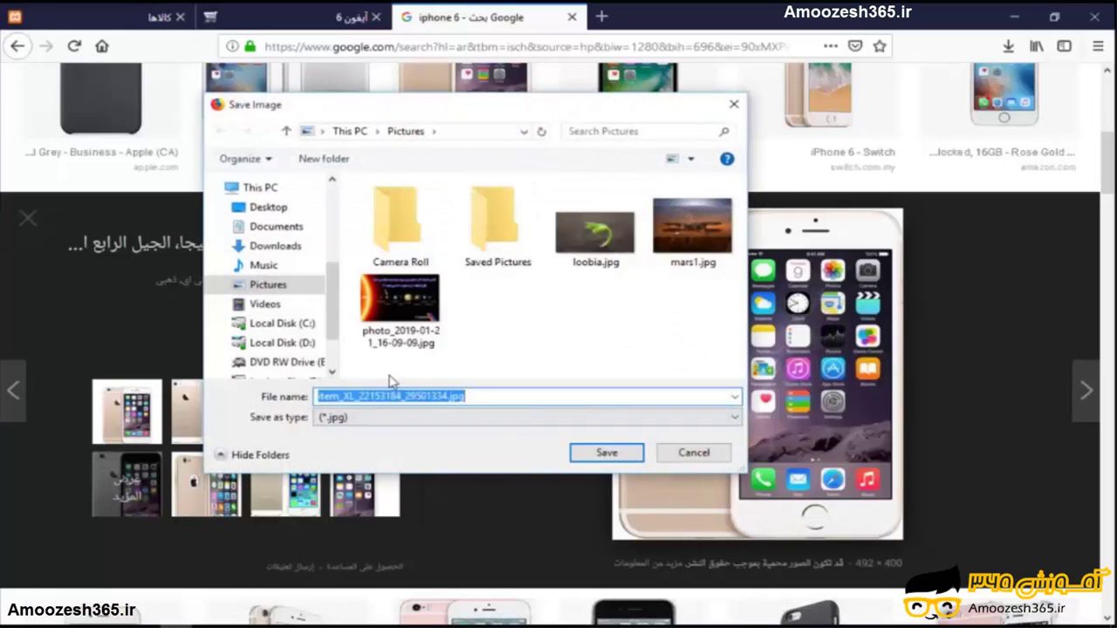
{"action": "left_click", "coordinate": [270, 209]}
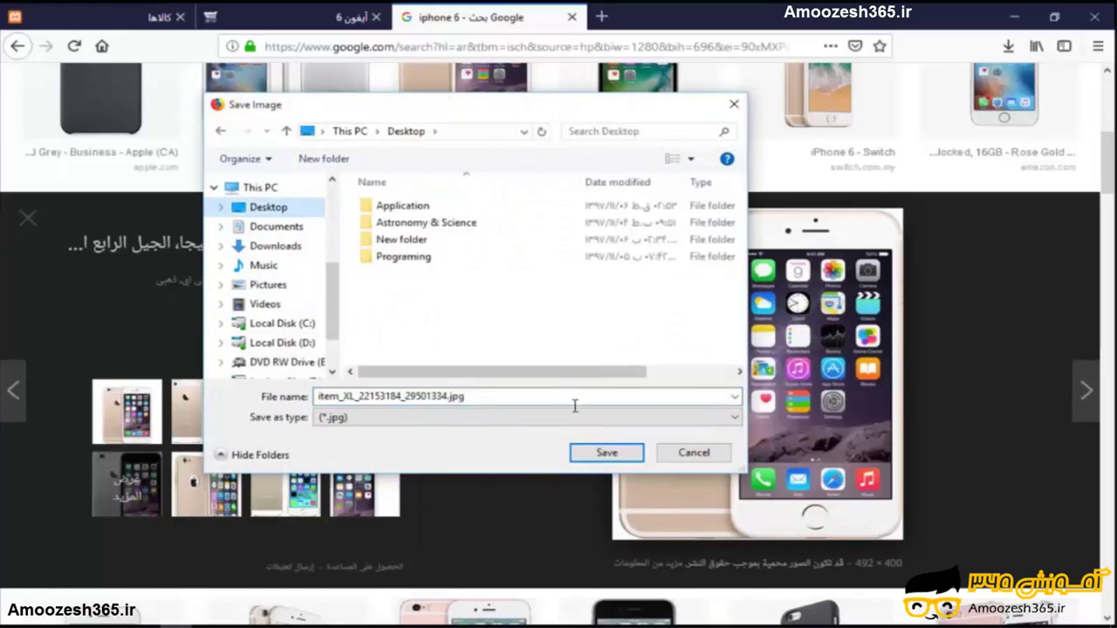
{"action": "left_click", "coordinate": [601, 454]}
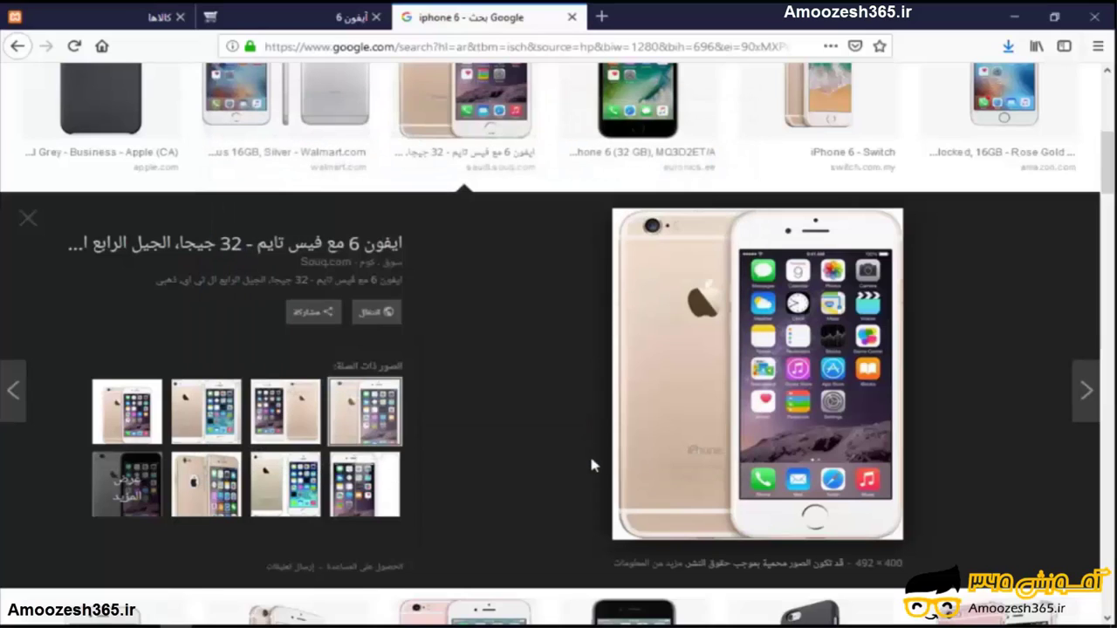
{"action": "left_click", "coordinate": [571, 17]}
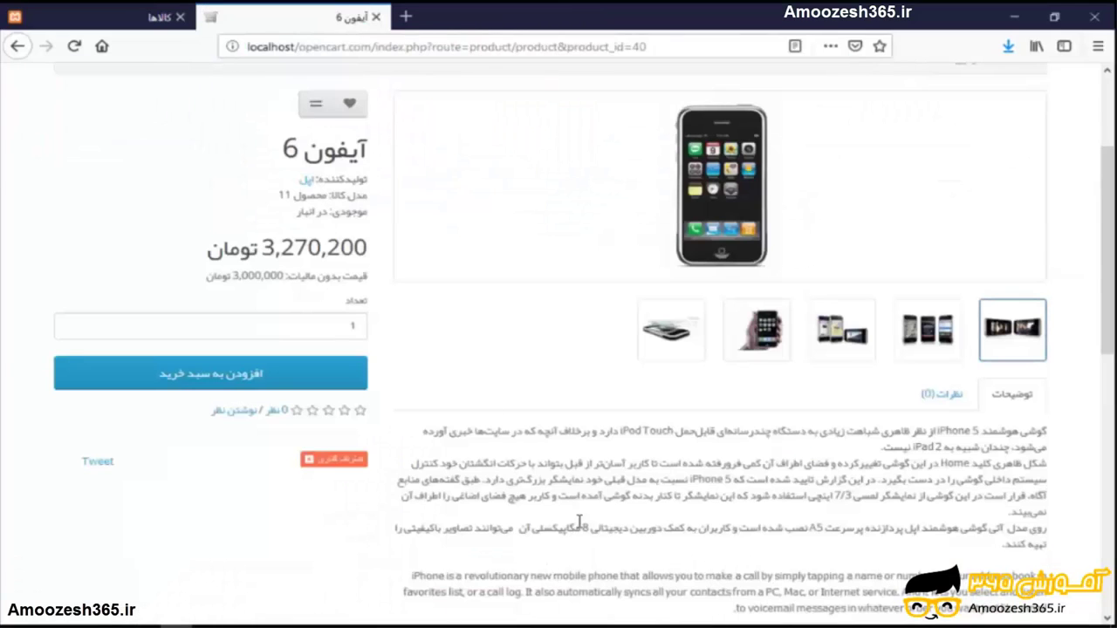
{"action": "left_click", "coordinate": [154, 19]}
{"action": "left_click", "coordinate": [663, 309]}
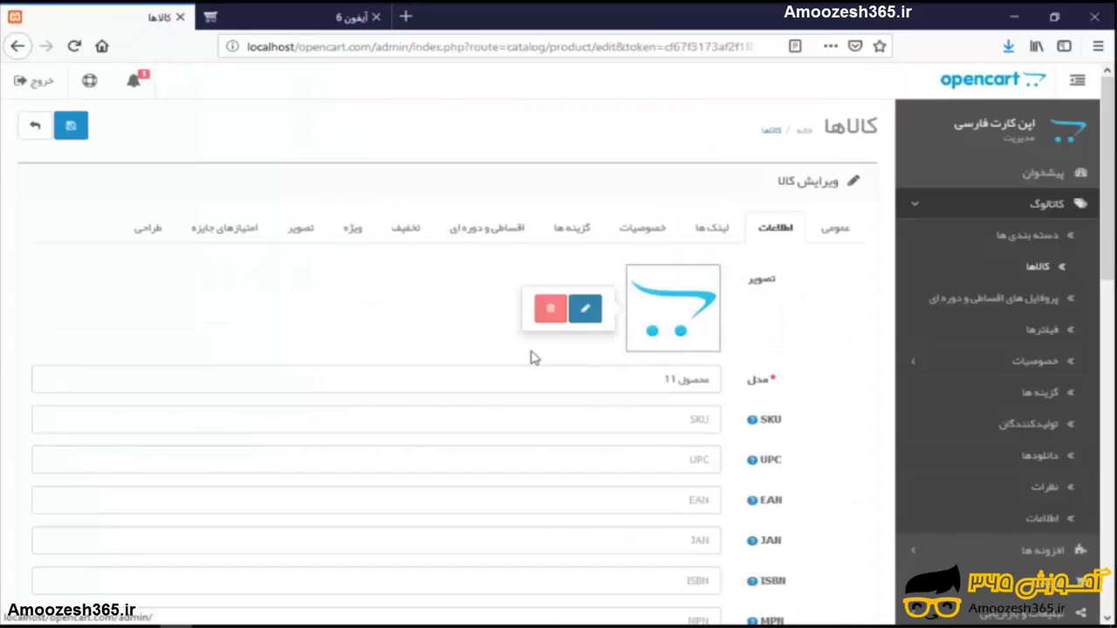
{"action": "left_click", "coordinate": [586, 311]}
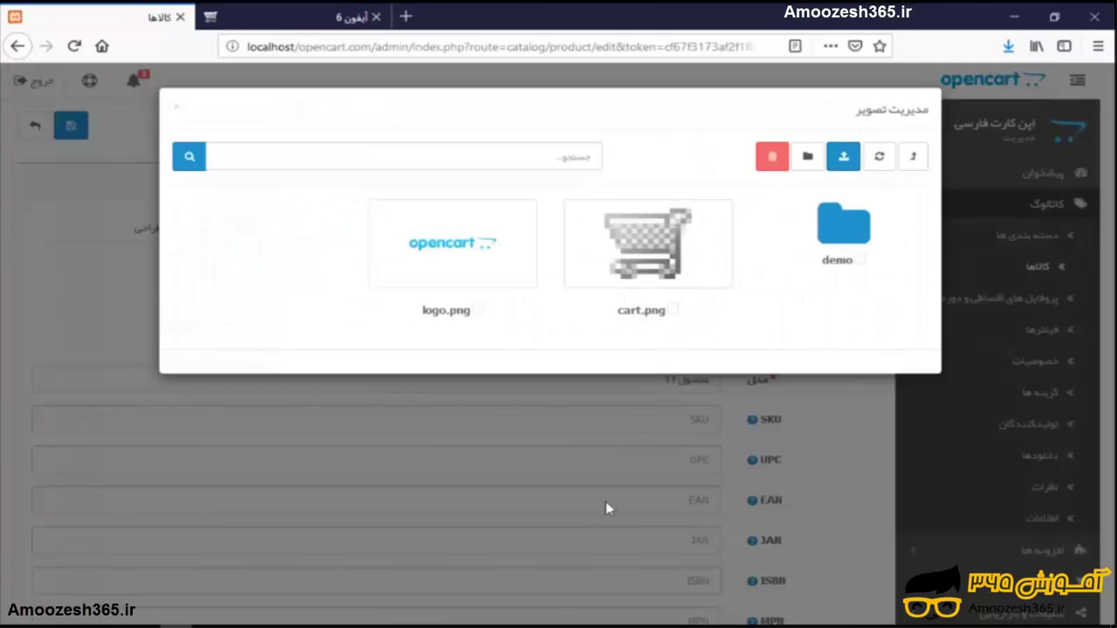
{"action": "left_click", "coordinate": [843, 151]}
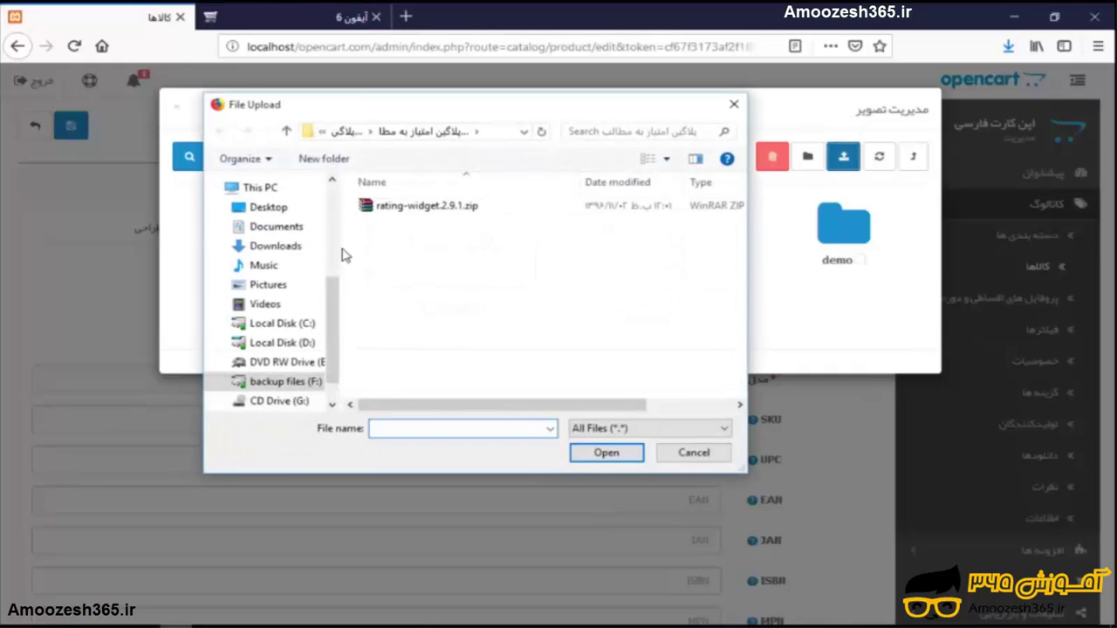
{"action": "left_click", "coordinate": [268, 207]}
{"action": "left_click", "coordinate": [447, 273]}
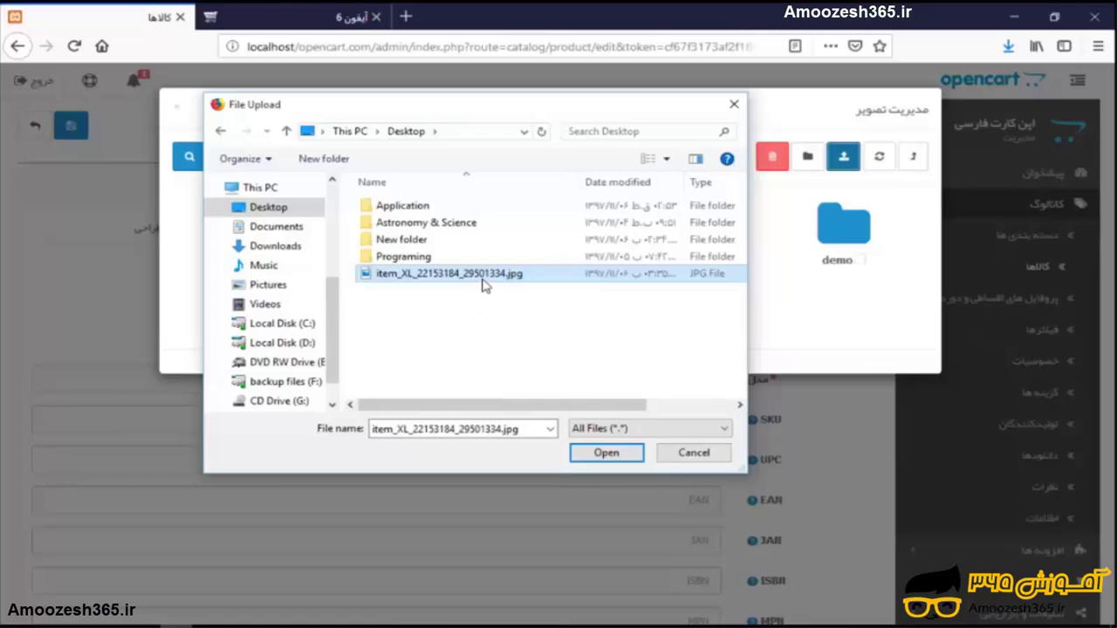
{"action": "left_click", "coordinate": [696, 453]}
{"action": "left_click", "coordinate": [605, 447]}
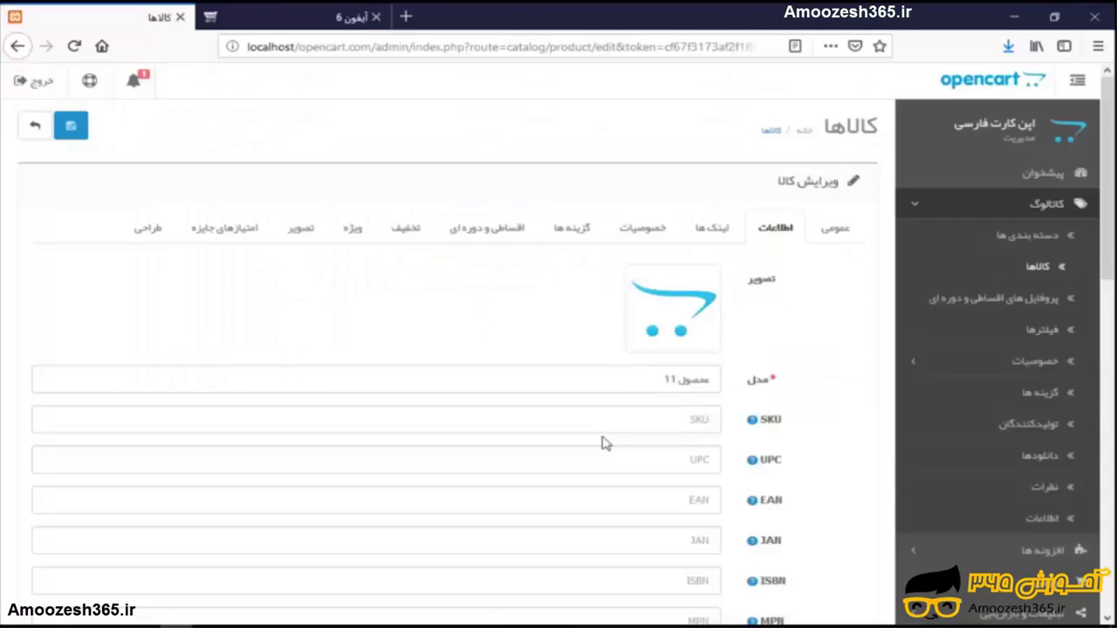
Minimize the browser and rename the downloaded picture on the Desktop as "iphone .jpg".
{"action": "left_click", "coordinate": [1019, 14]}
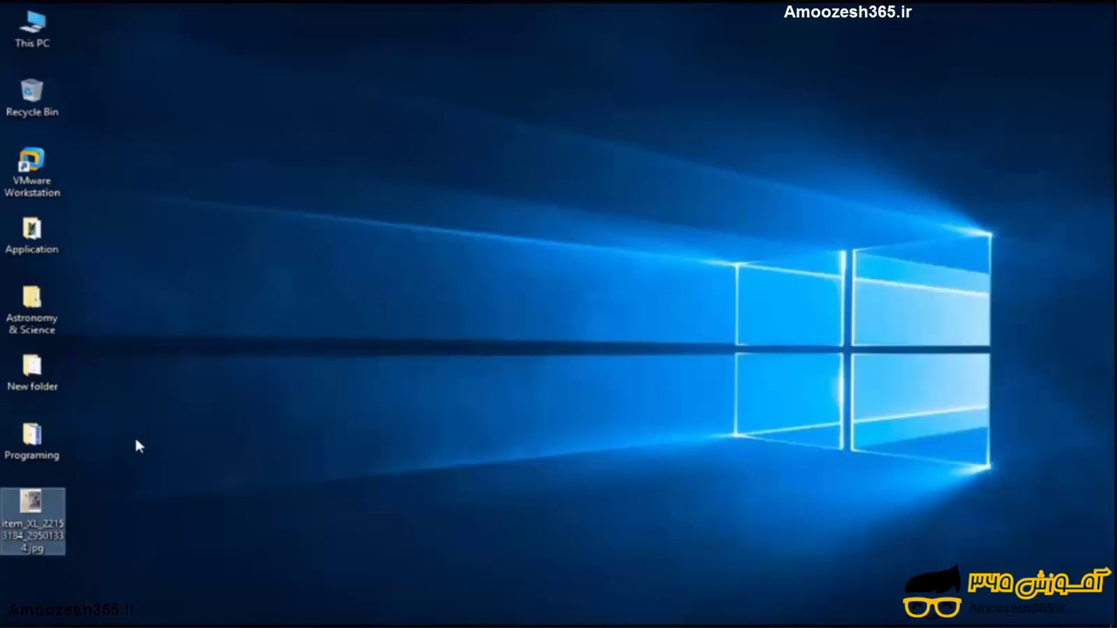
{"action": "left_click", "coordinate": [48, 517]}
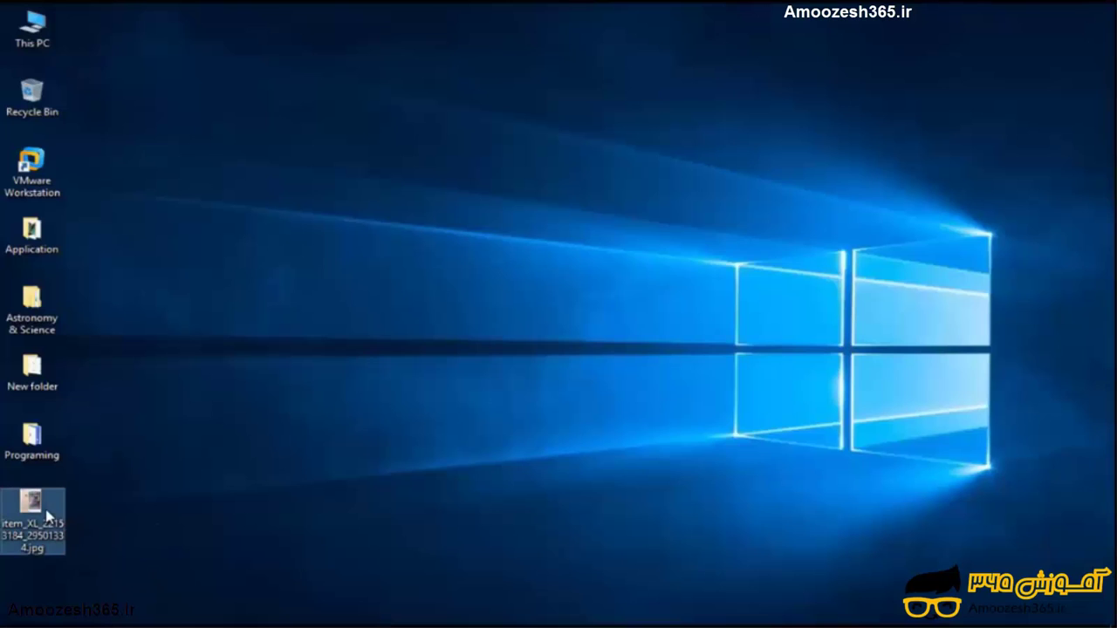
{"action": "right_click", "coordinate": [48, 509]}
{"action": "left_click", "coordinate": [95, 473]}
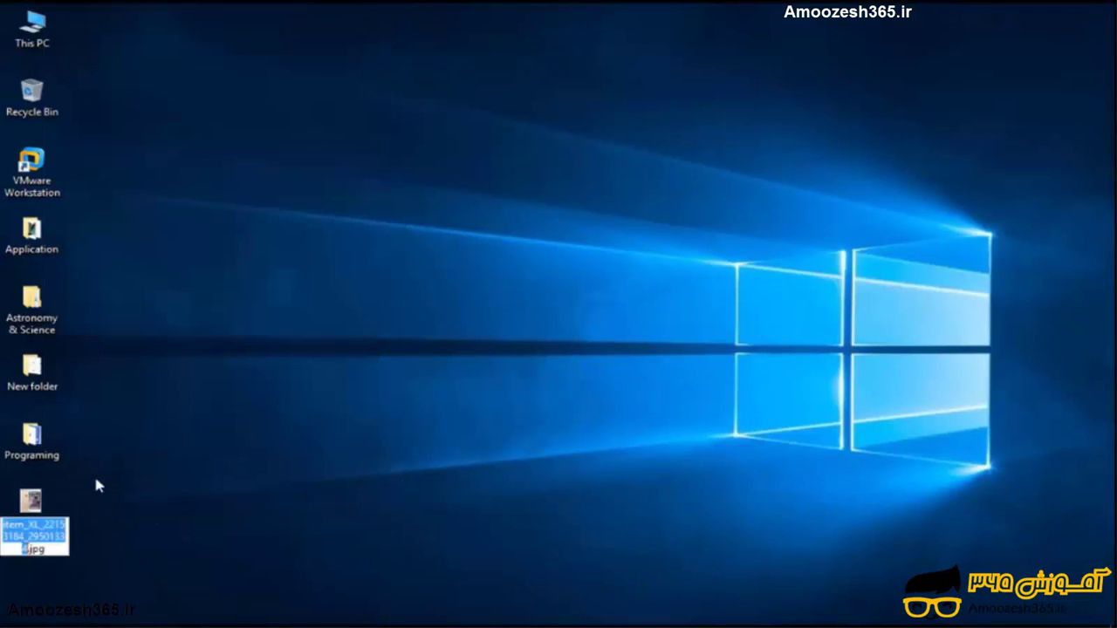
{"action": "type", "text": "ip"}
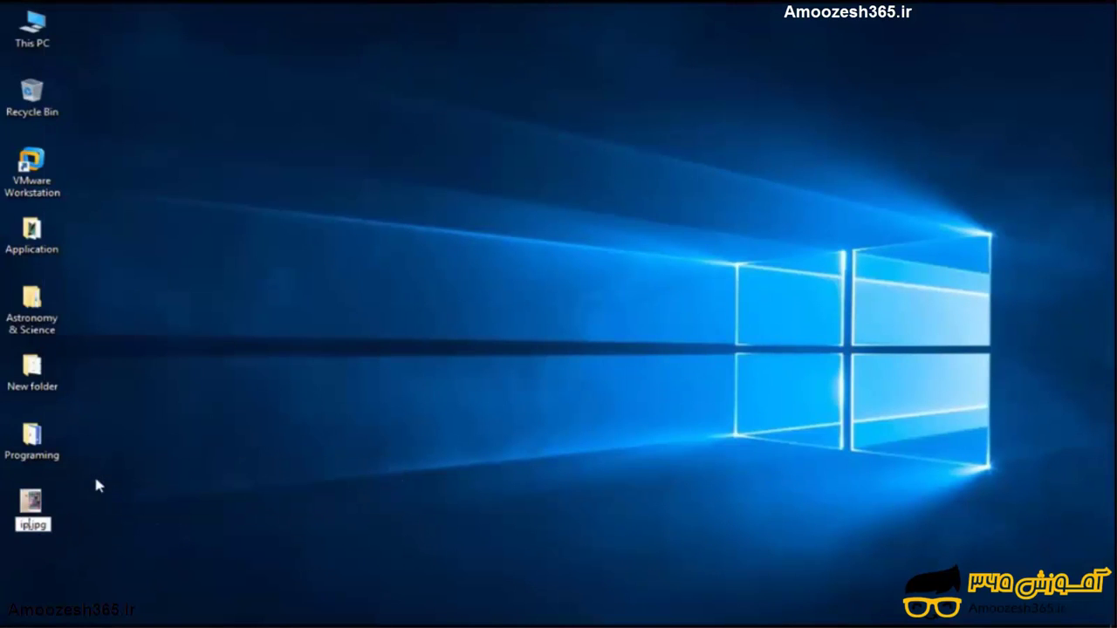
{"action": "type", "text": "hone"}
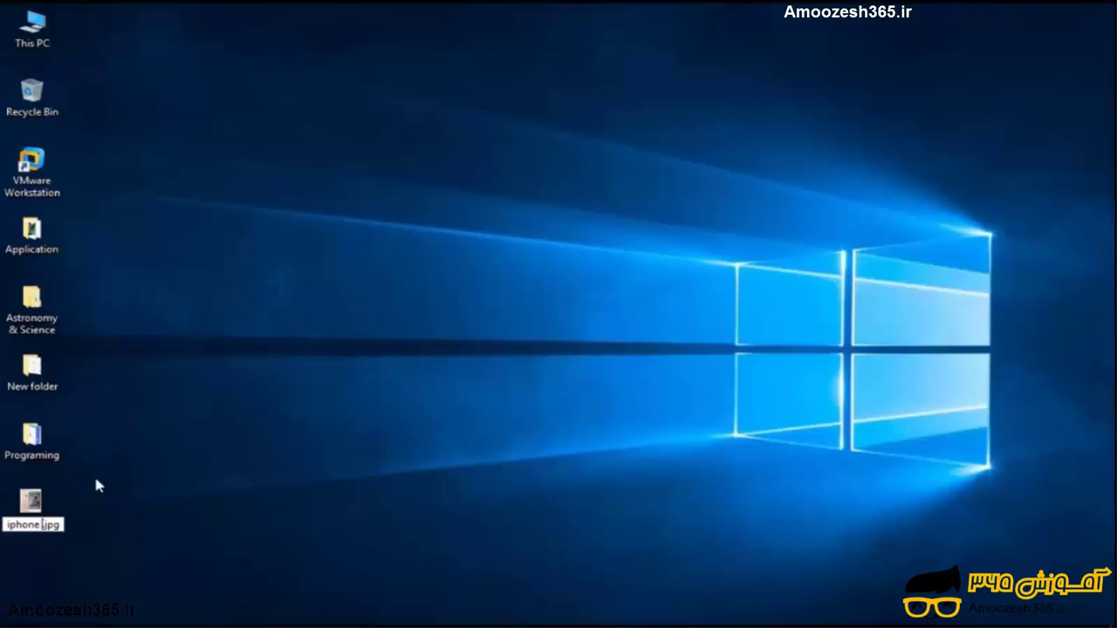
{"action": "key", "text": "Return"}
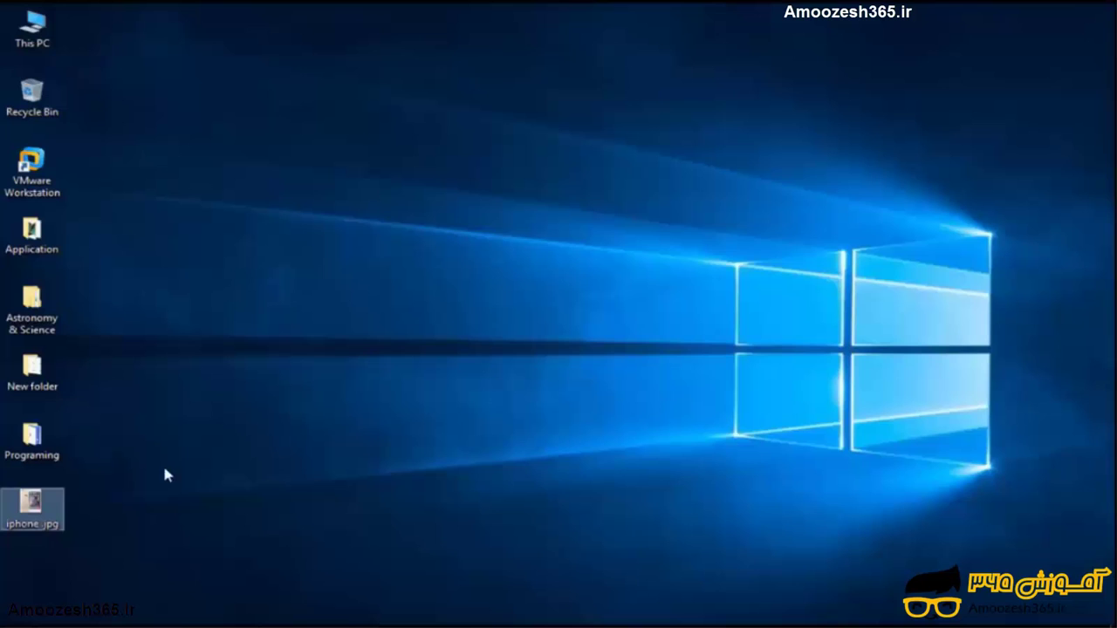
Check the file properties of iphone .jpg, including its size, and close them.
{"action": "right_click", "coordinate": [49, 509]}
{"action": "left_click", "coordinate": [109, 508]}
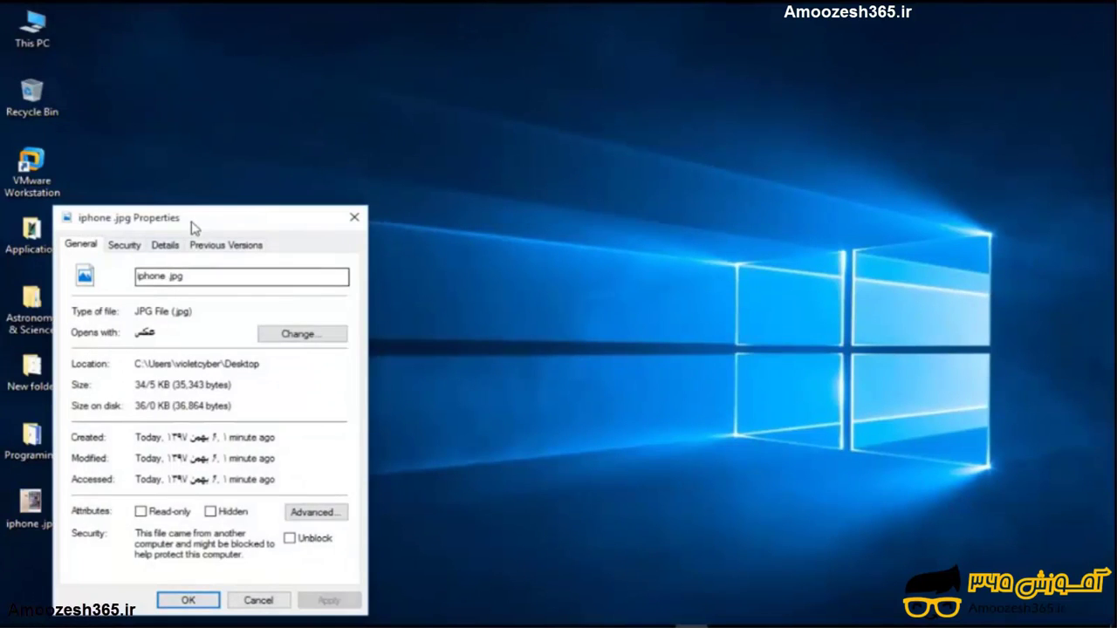
{"action": "left_click_drag", "start_coordinate": [190, 224], "coordinate": [394, 143]}
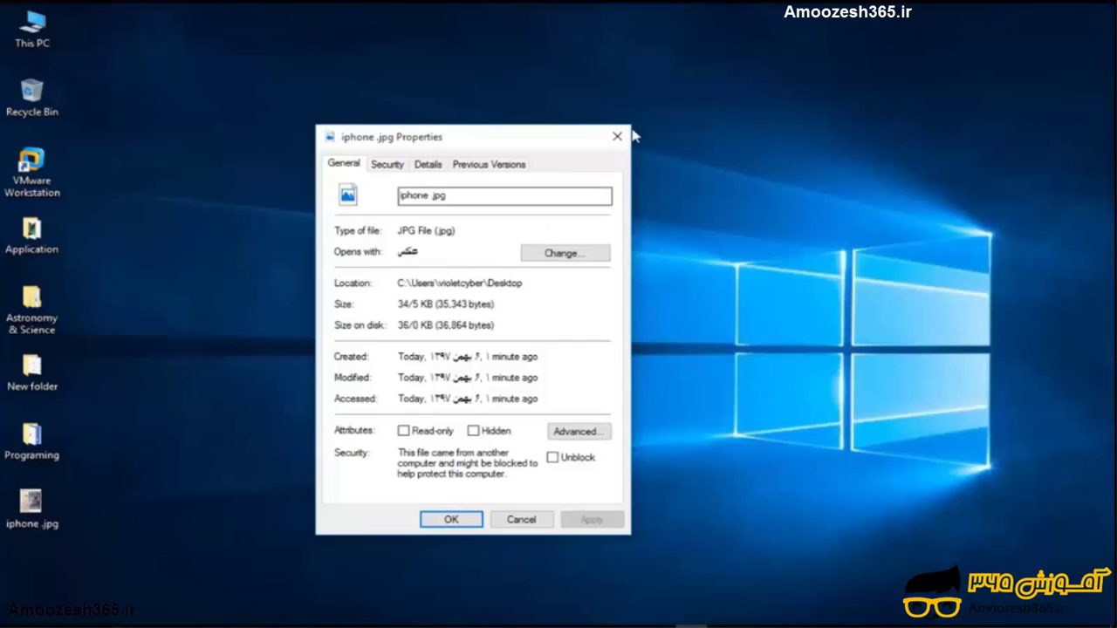
{"action": "left_click", "coordinate": [616, 136]}
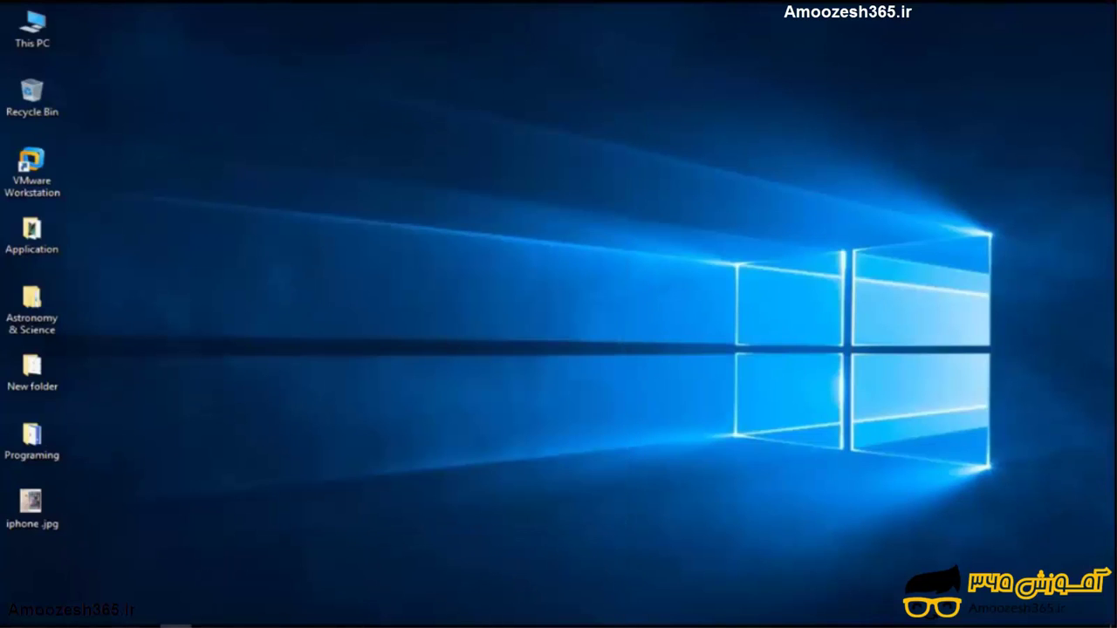
Switch to Photoshop and open iphone .jpg from the Desktop in it.
{"action": "left_click", "coordinate": [469, 614]}
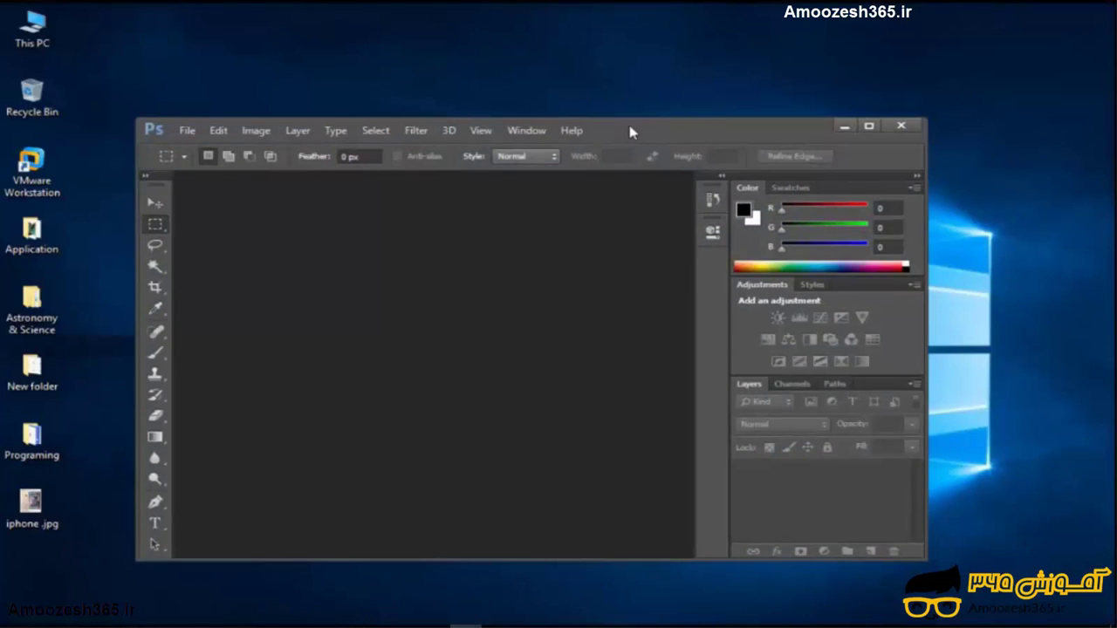
{"action": "left_click_drag", "start_coordinate": [633, 132], "coordinate": [659, 123]}
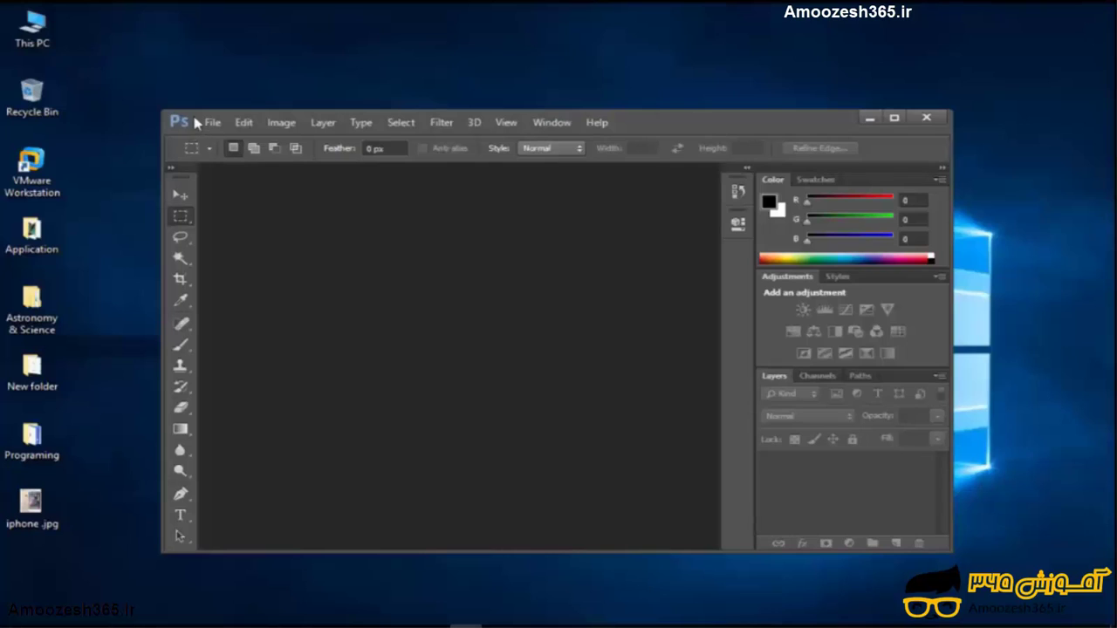
{"action": "left_click_drag", "start_coordinate": [31, 503], "coordinate": [415, 363]}
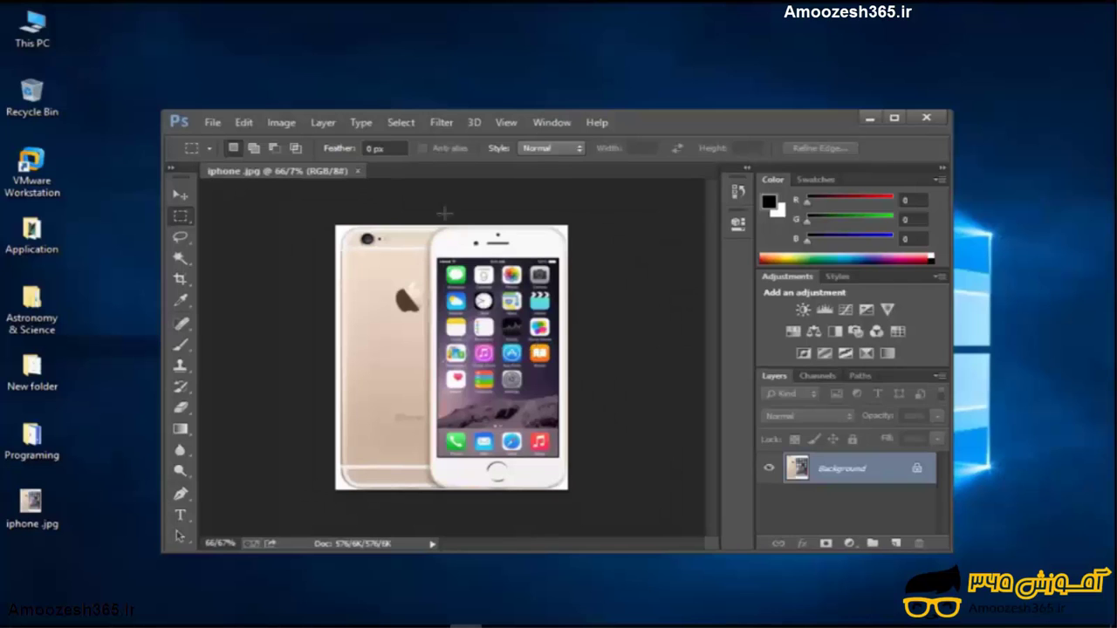
Open the Save for Web settings for the iphone .jpg image.
{"action": "left_click_drag", "start_coordinate": [622, 135], "coordinate": [594, 138]}
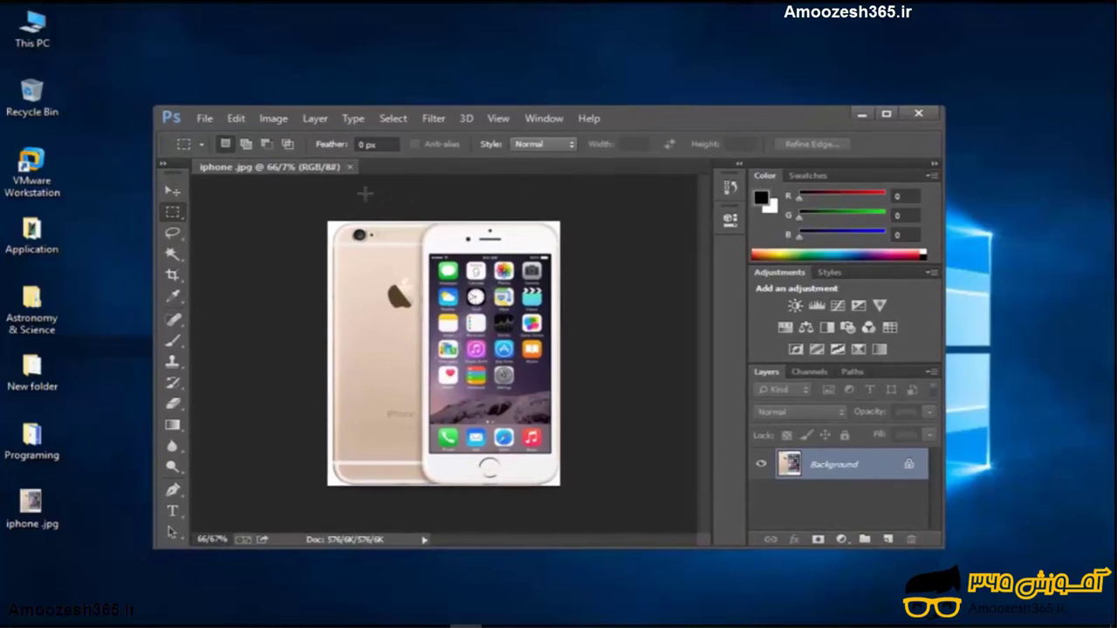
{"action": "left_click", "coordinate": [206, 119]}
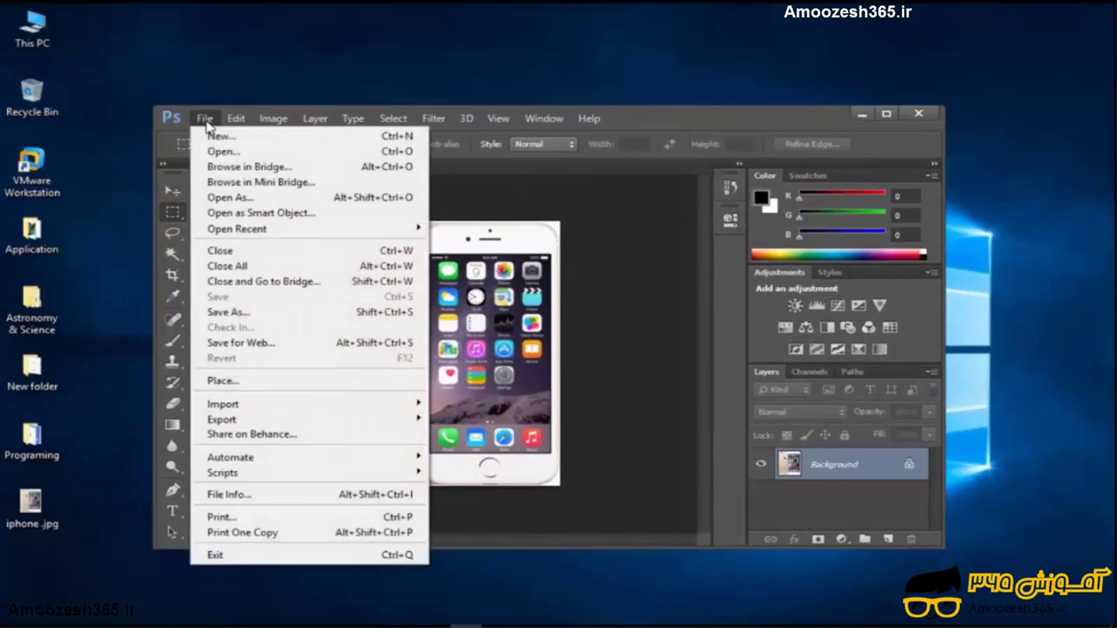
{"action": "left_click", "coordinate": [264, 349]}
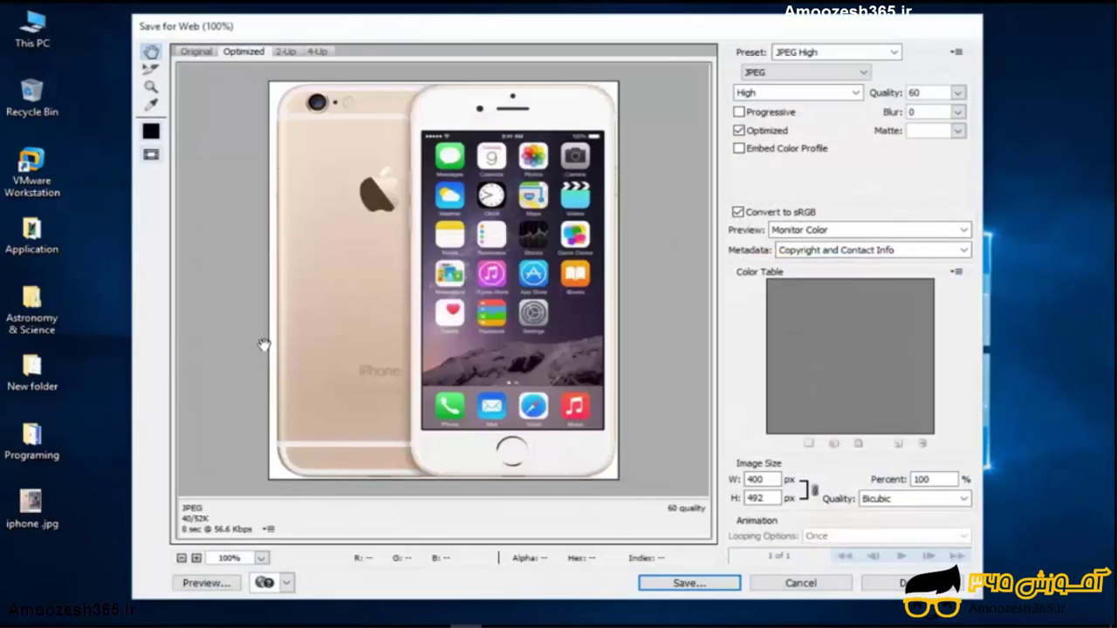
{"action": "left_click_drag", "start_coordinate": [599, 36], "coordinate": [494, 40]}
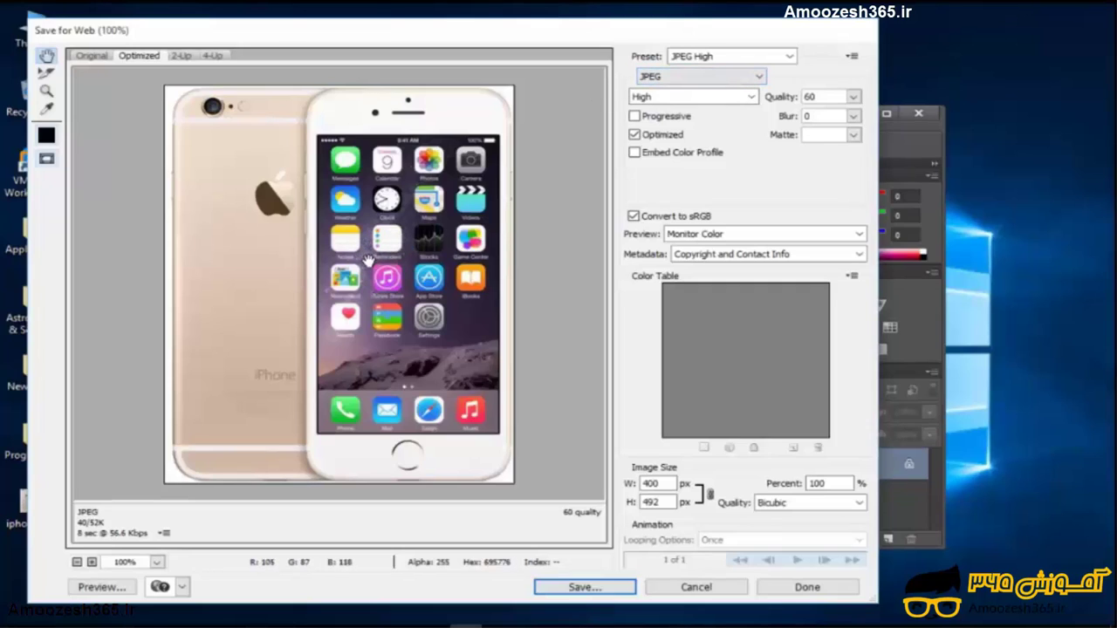
Try GIF as the web export format and return the format to JPEG.
{"action": "left_click", "coordinate": [656, 77]}
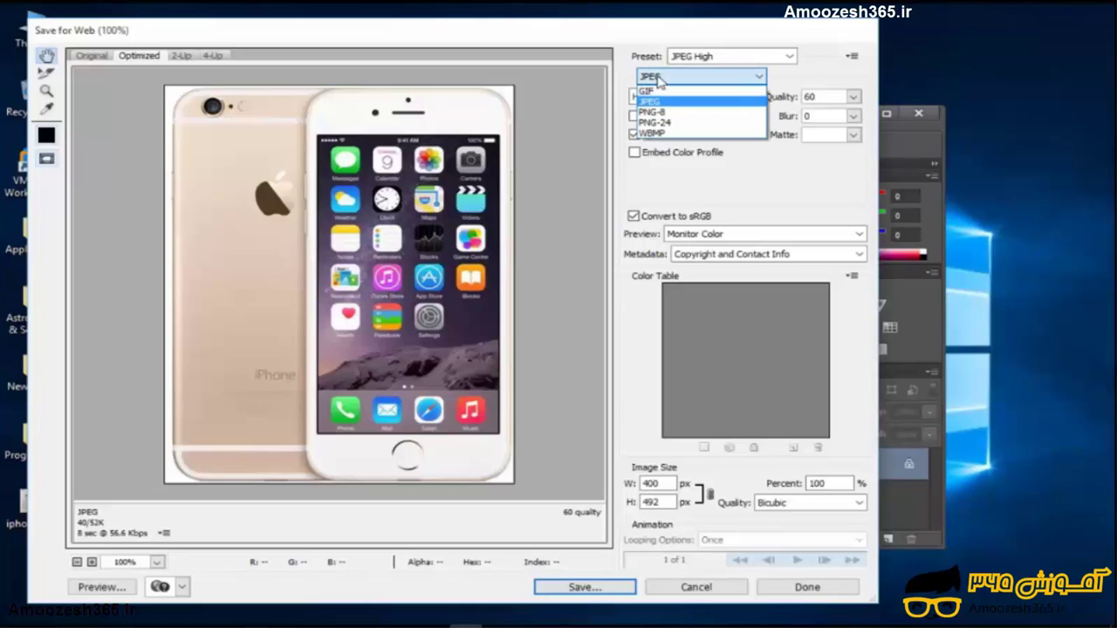
{"action": "left_click", "coordinate": [651, 92]}
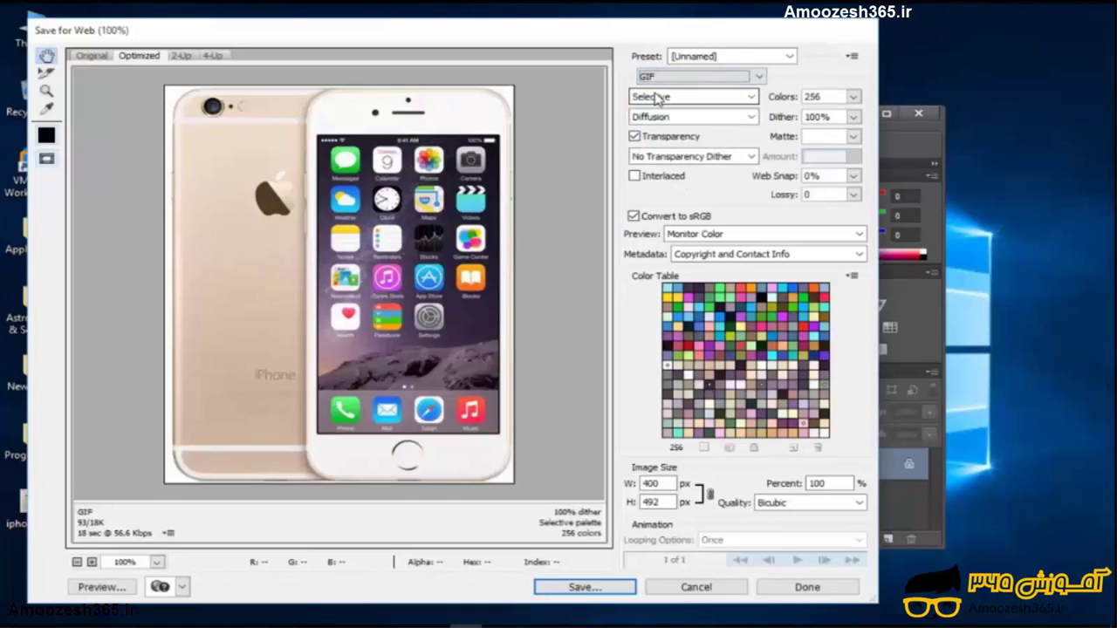
{"action": "left_click", "coordinate": [664, 83]}
{"action": "left_click", "coordinate": [664, 81]}
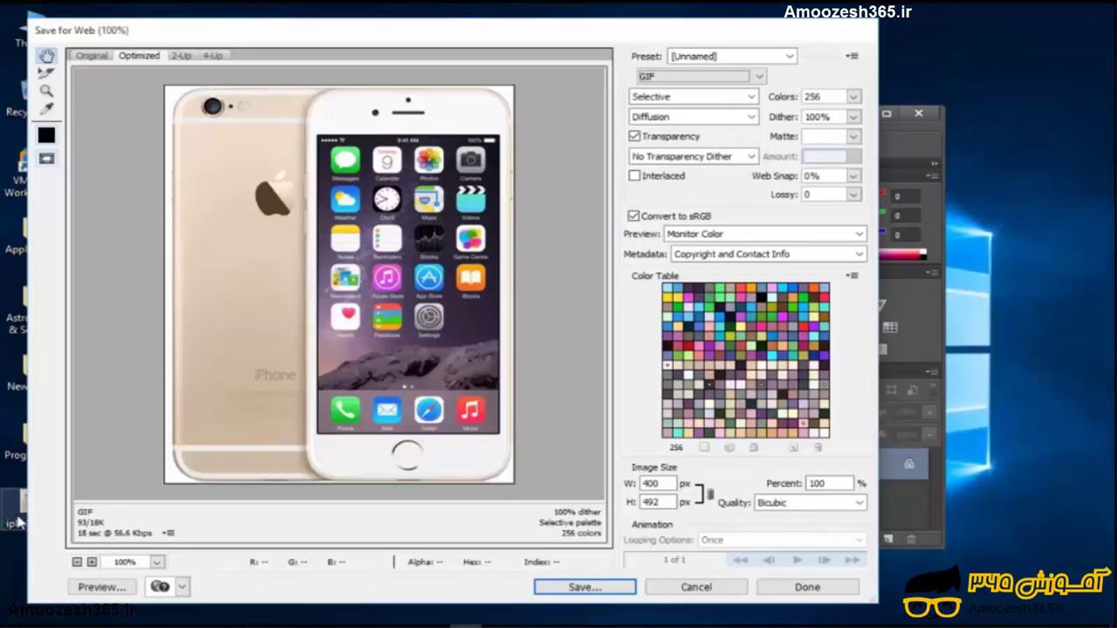
{"action": "left_click", "coordinate": [646, 78]}
{"action": "left_click", "coordinate": [651, 101]}
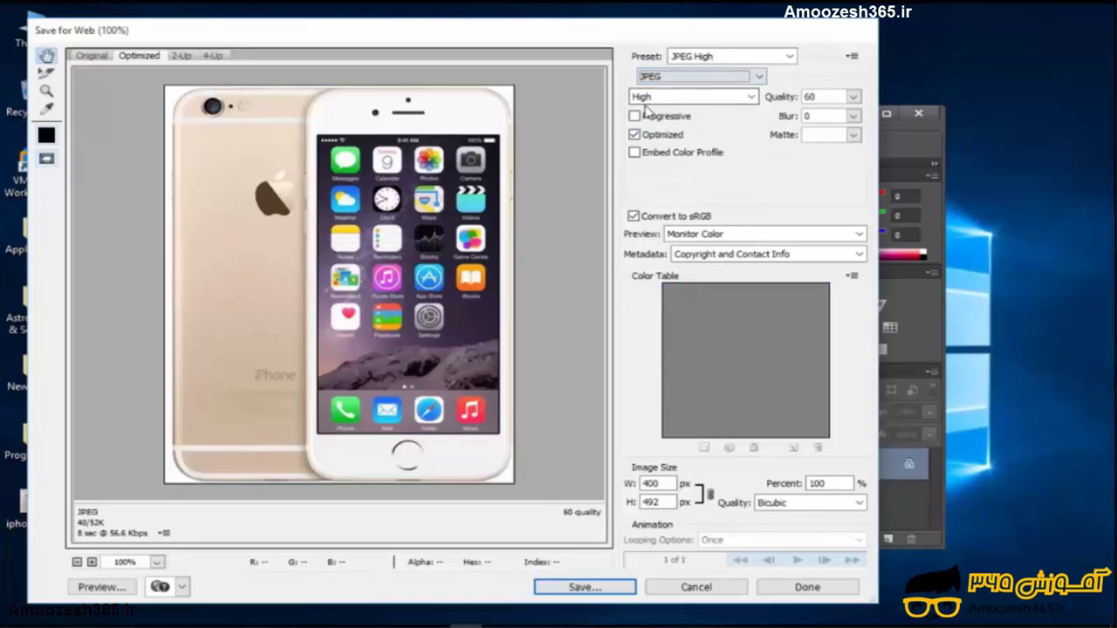
Preview the picture in WBMP format and switch the export format back to JPEG.
{"action": "left_click", "coordinate": [691, 78]}
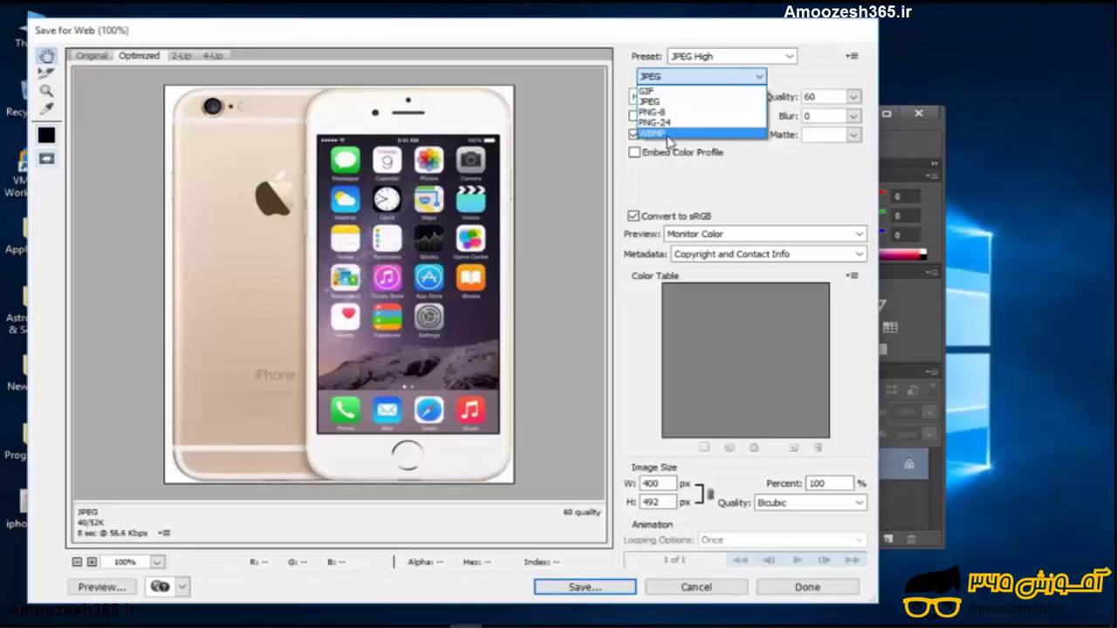
{"action": "left_click", "coordinate": [655, 132]}
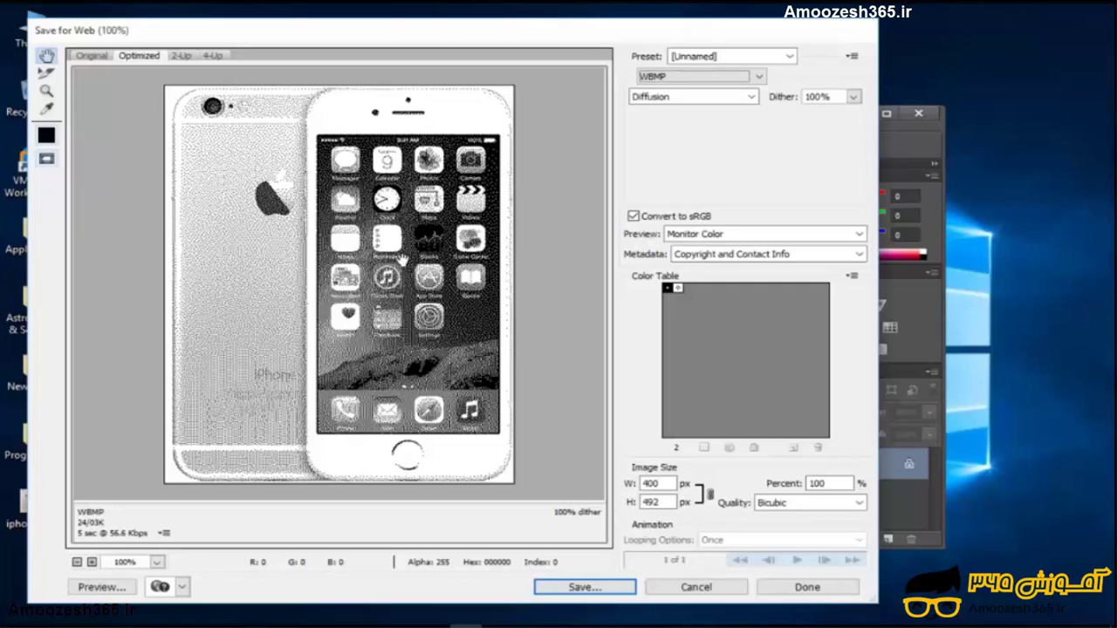
{"action": "left_click", "coordinate": [689, 77]}
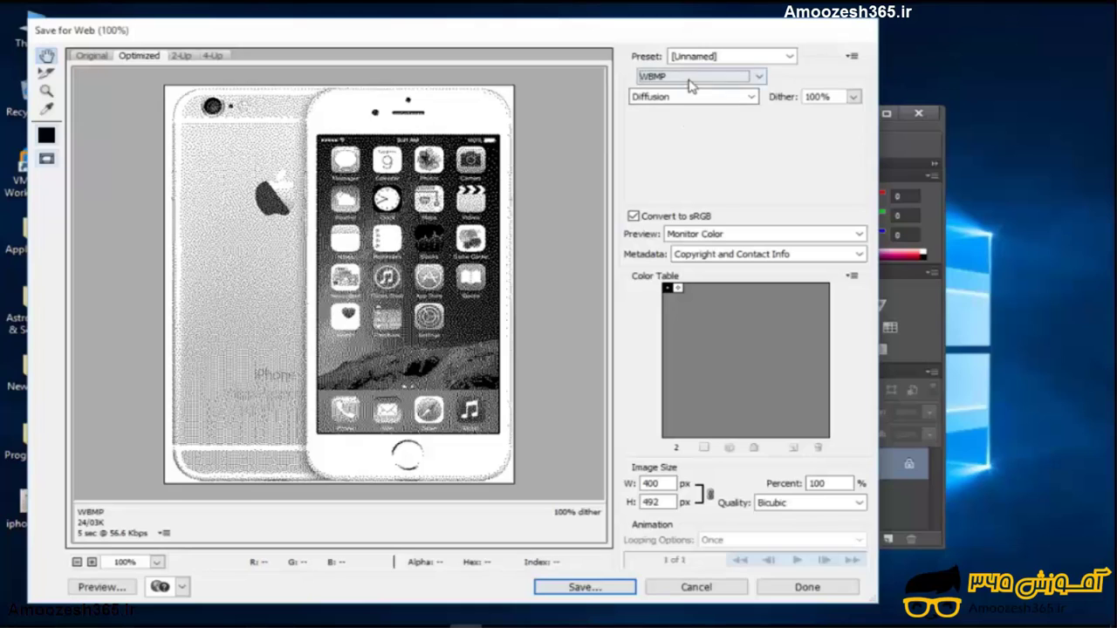
{"action": "left_click", "coordinate": [676, 103]}
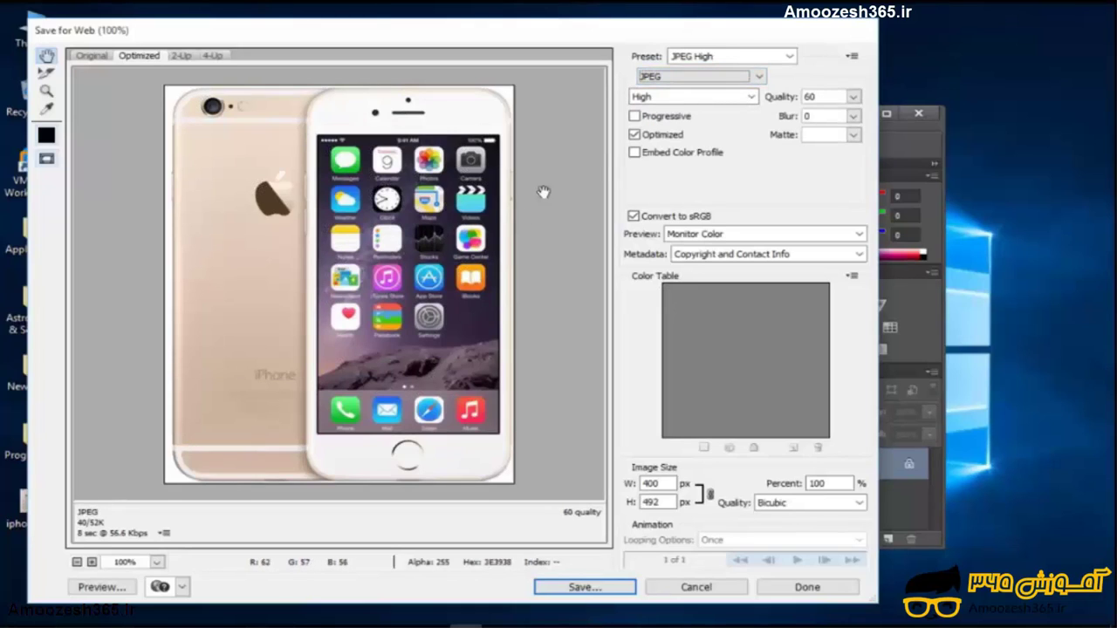
{"action": "left_click", "coordinate": [678, 101]}
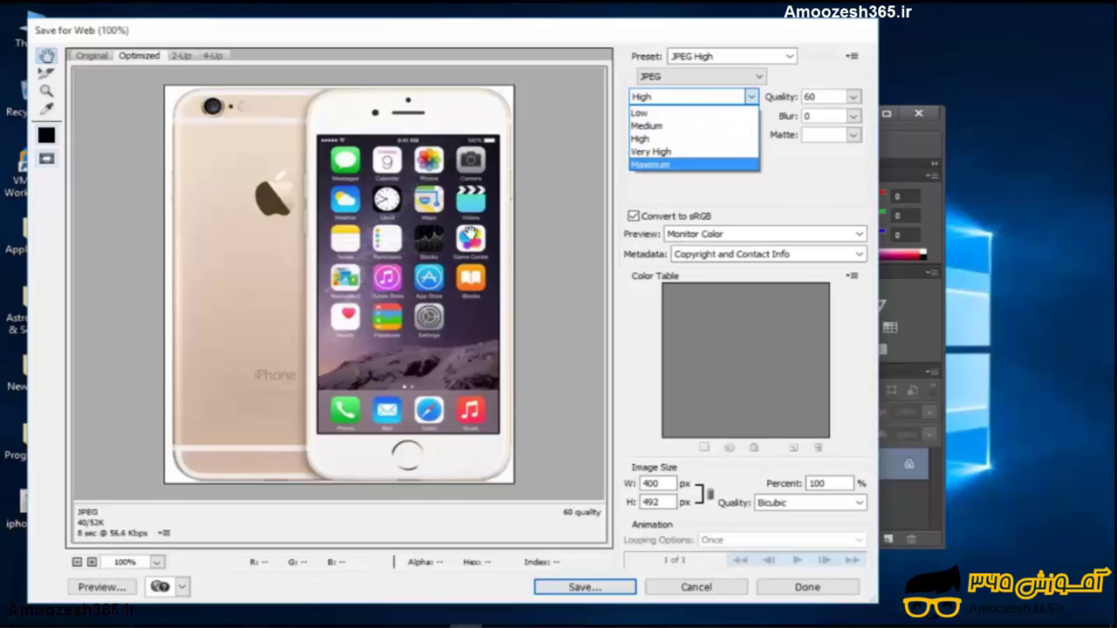
{"action": "left_click", "coordinate": [717, 199]}
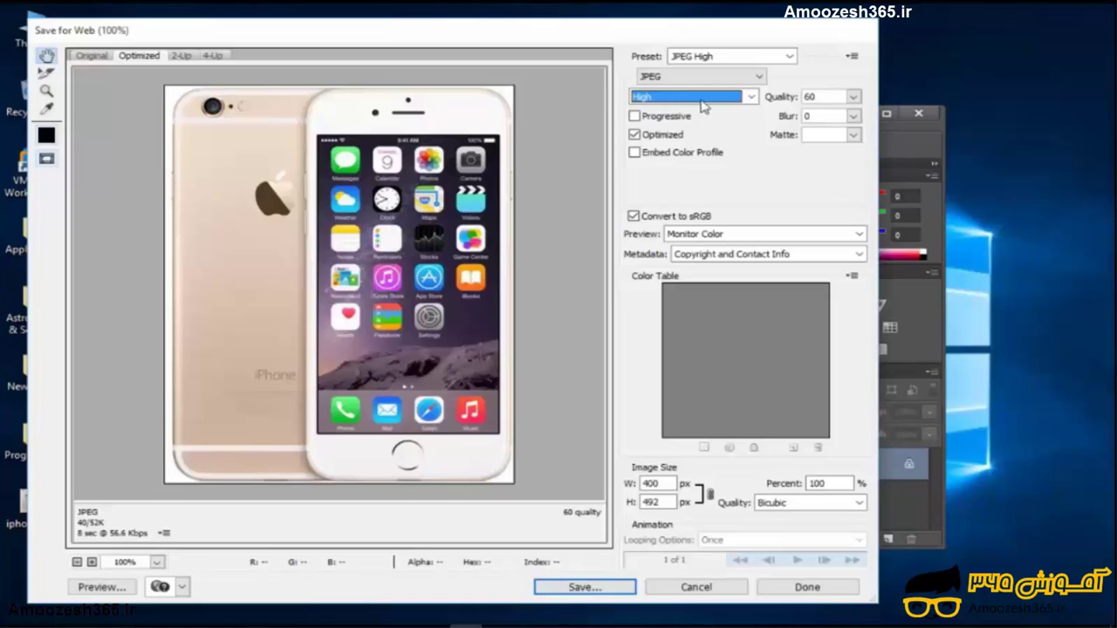
{"action": "left_click", "coordinate": [672, 97]}
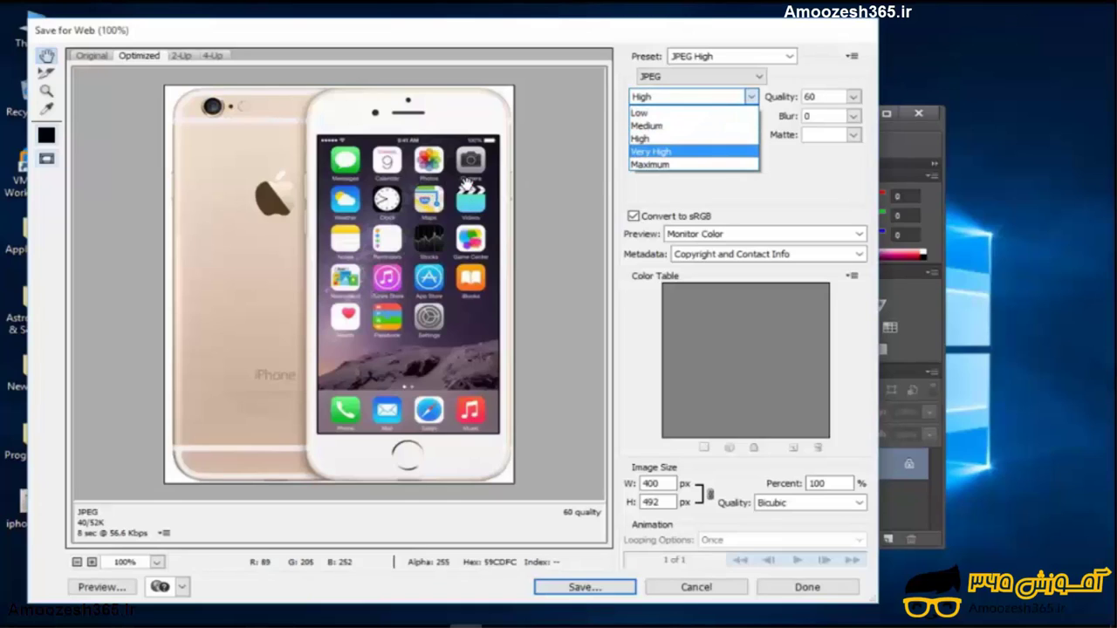
{"action": "left_click", "coordinate": [707, 193]}
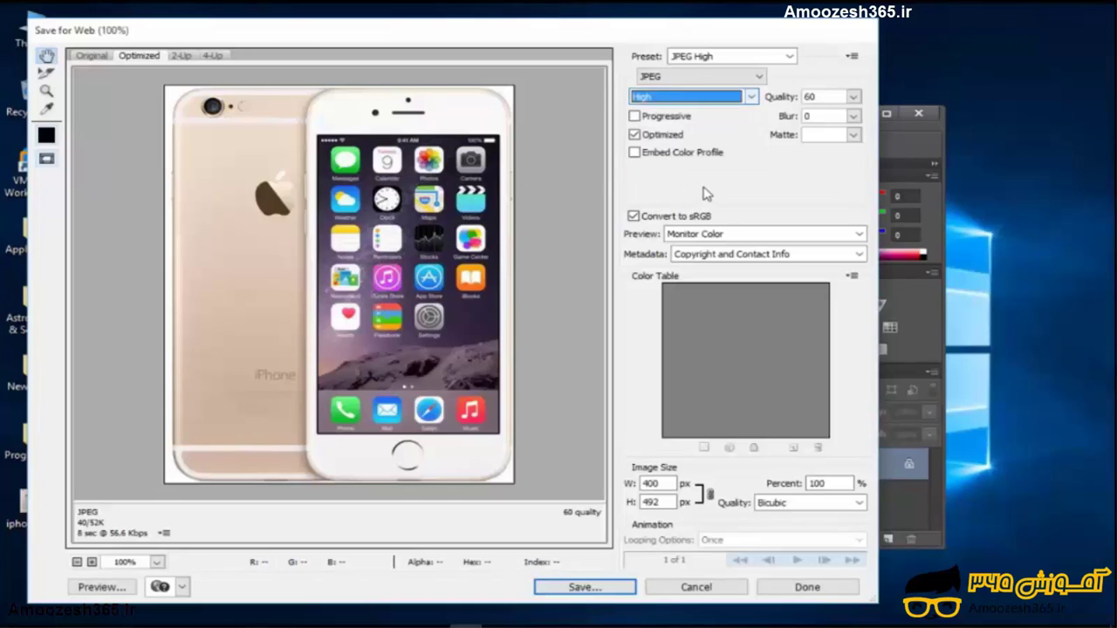
Check the size of the original iphone .jpg in its Desktop file properties and close them.
{"action": "right_click", "coordinate": [13, 517]}
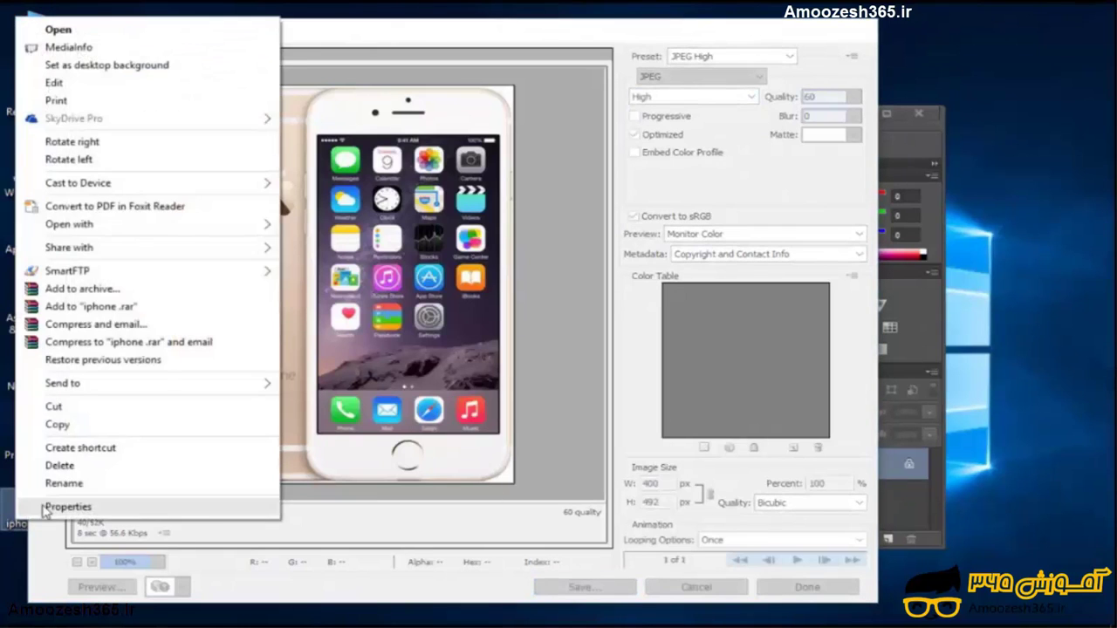
{"action": "left_click", "coordinate": [50, 508]}
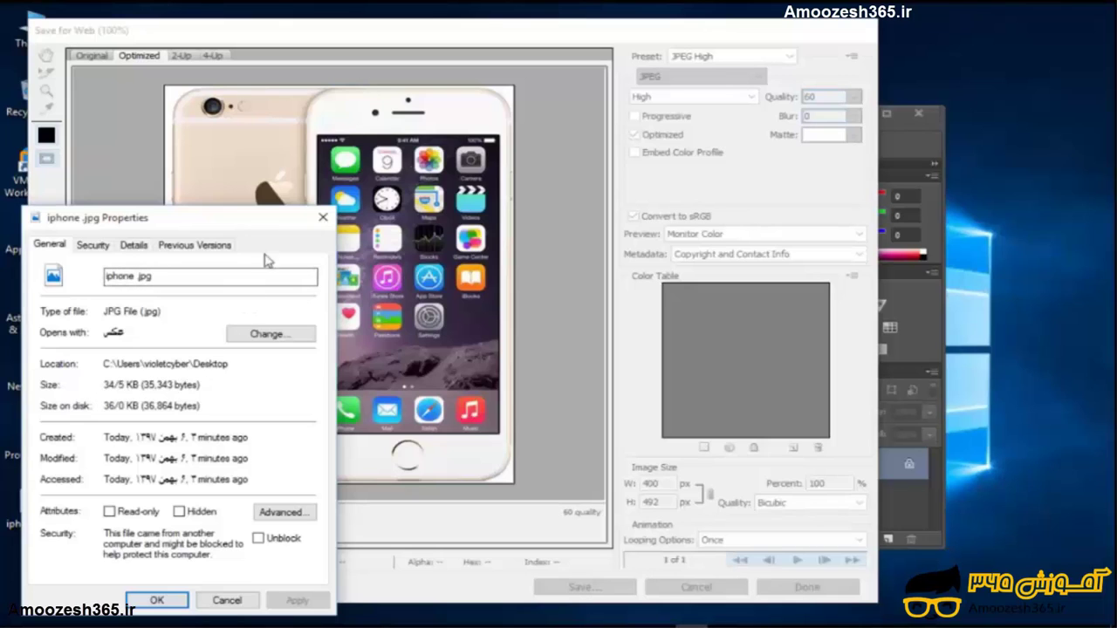
{"action": "left_click", "coordinate": [322, 217]}
Compare the estimated file size and preview of the JPEG at Medium, Low and High compression quality.
{"action": "left_click", "coordinate": [659, 103]}
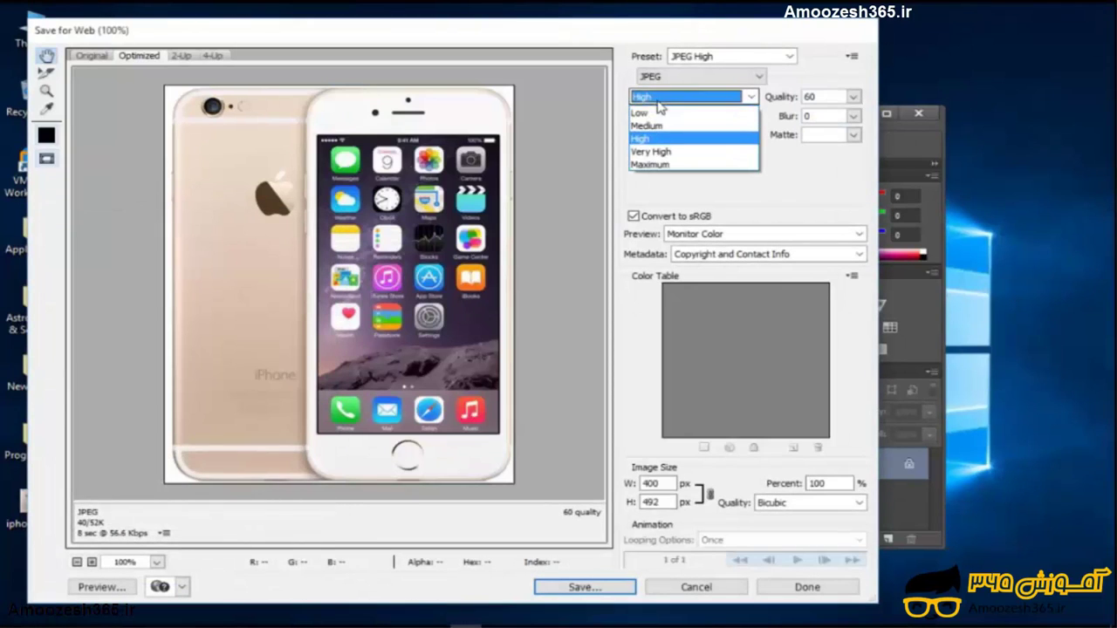
{"action": "left_click", "coordinate": [662, 127]}
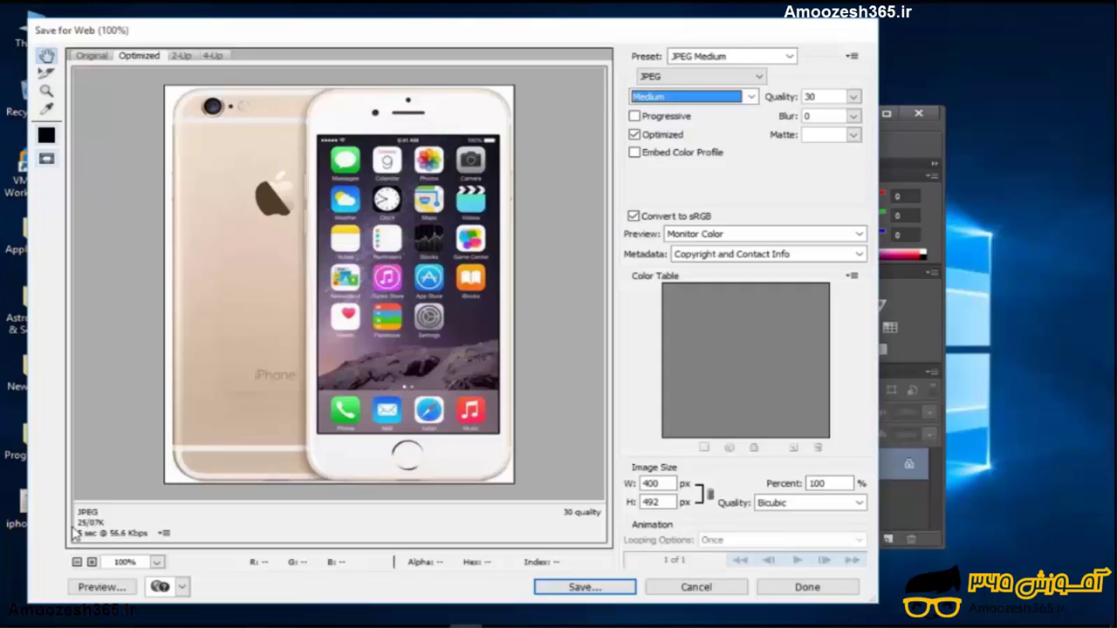
{"action": "left_click", "coordinate": [672, 102]}
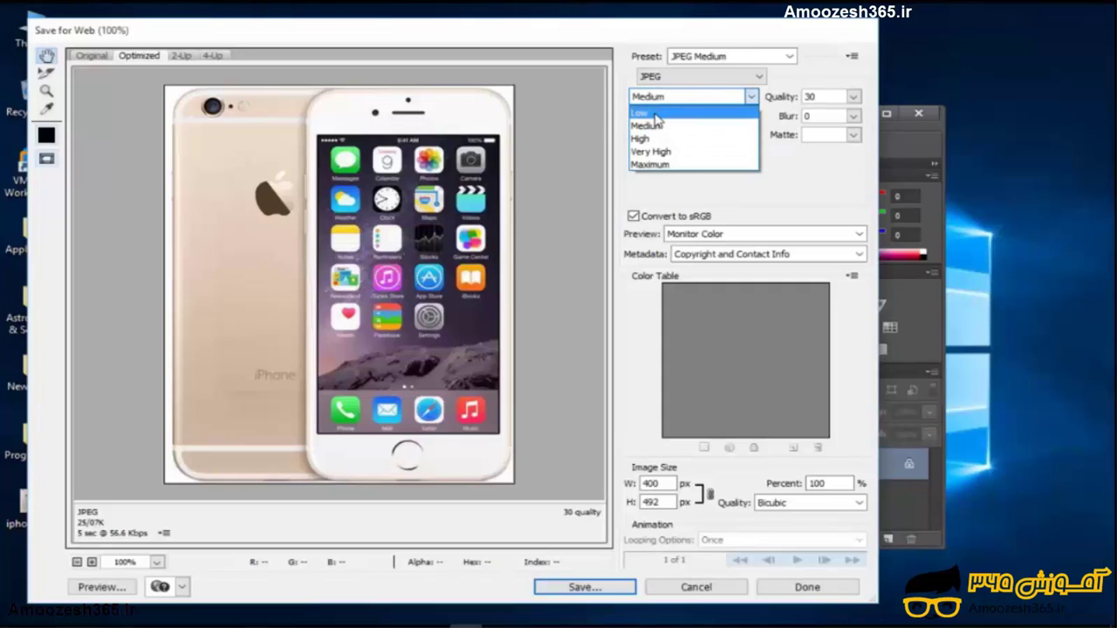
{"action": "left_click", "coordinate": [657, 114]}
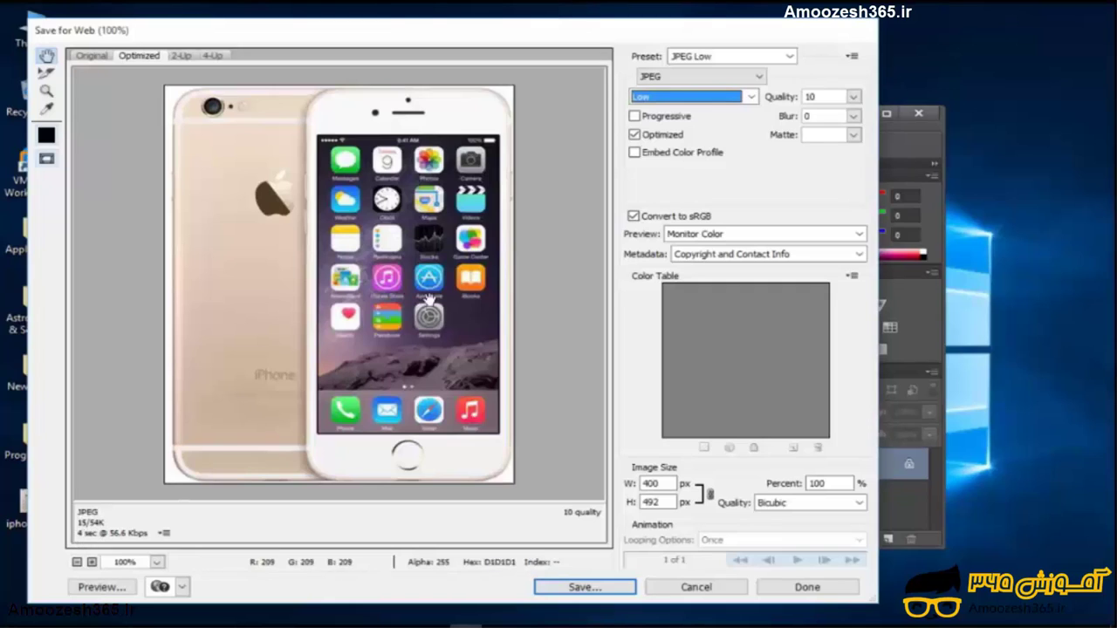
{"action": "left_click", "coordinate": [698, 97]}
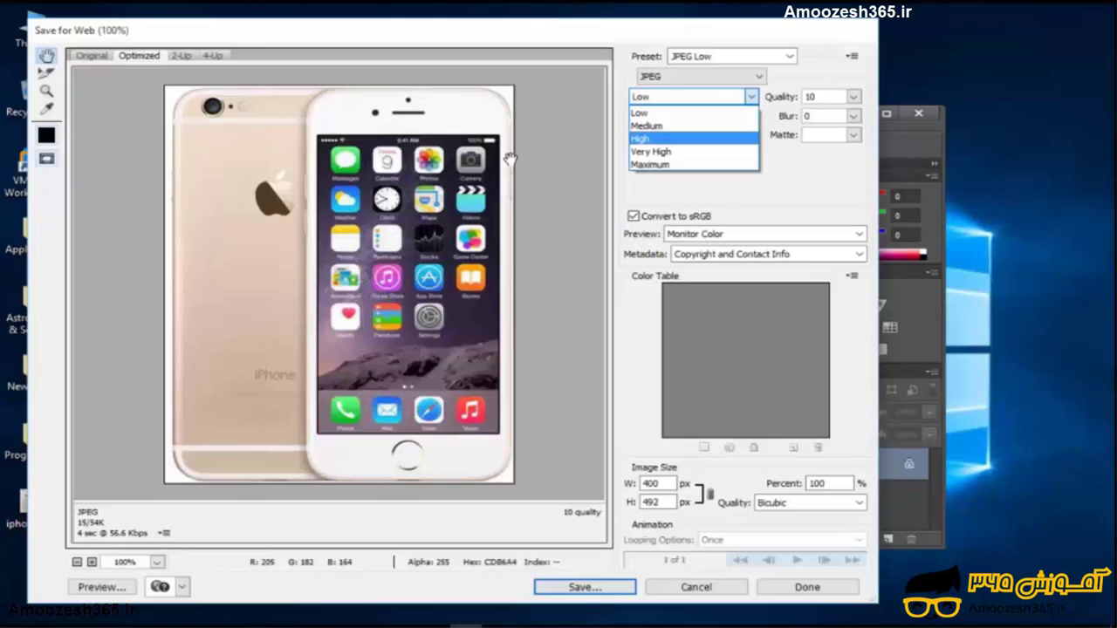
{"action": "left_click", "coordinate": [649, 126]}
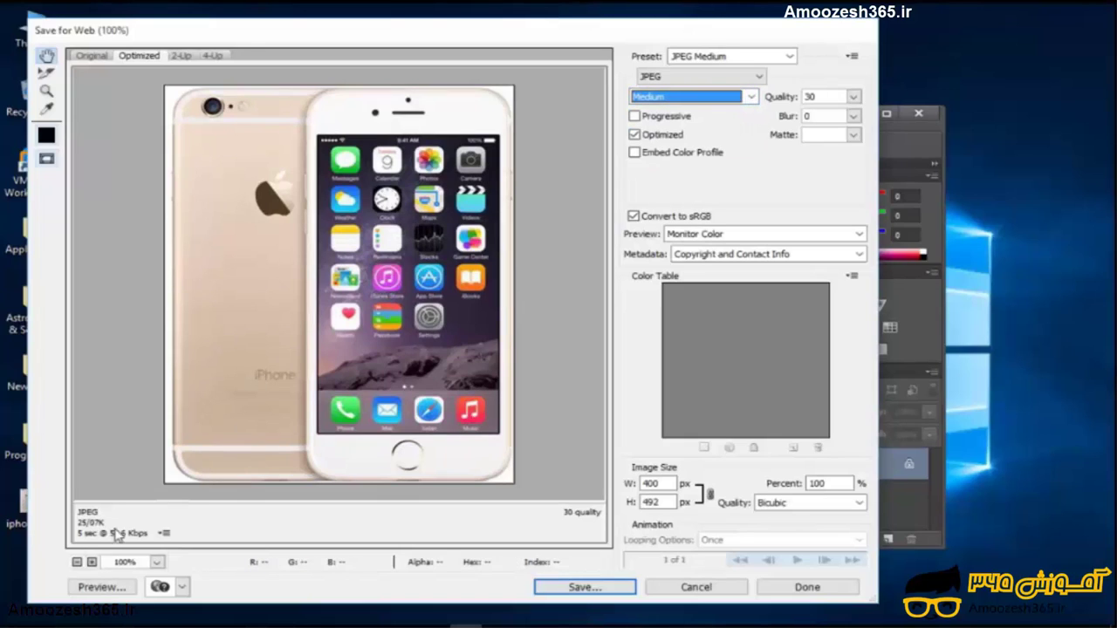
{"action": "left_click", "coordinate": [662, 97]}
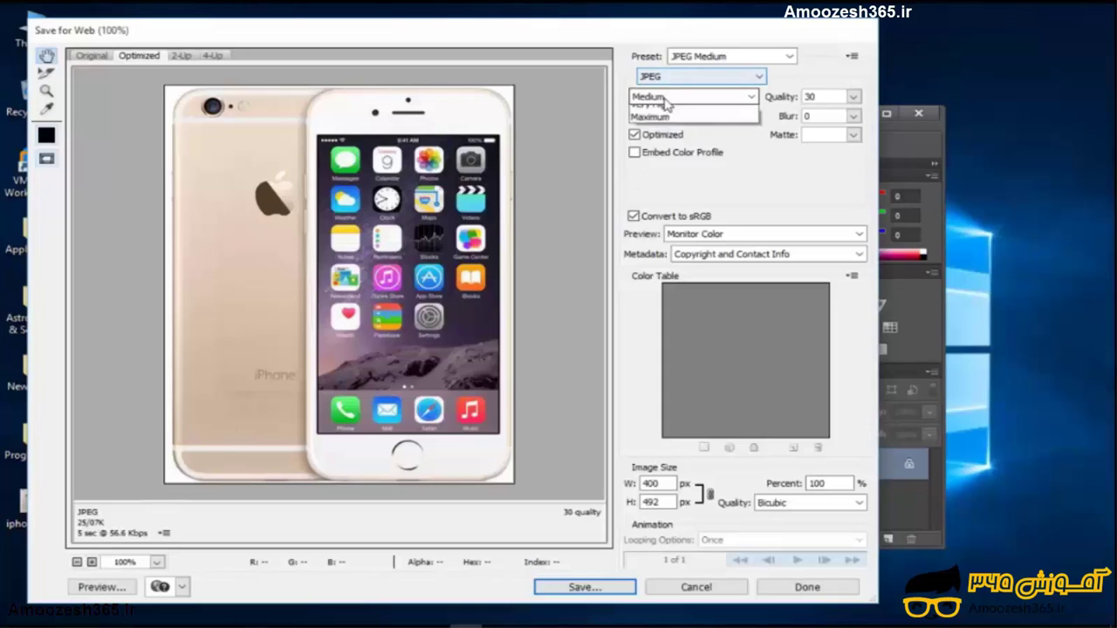
{"action": "left_click", "coordinate": [648, 139]}
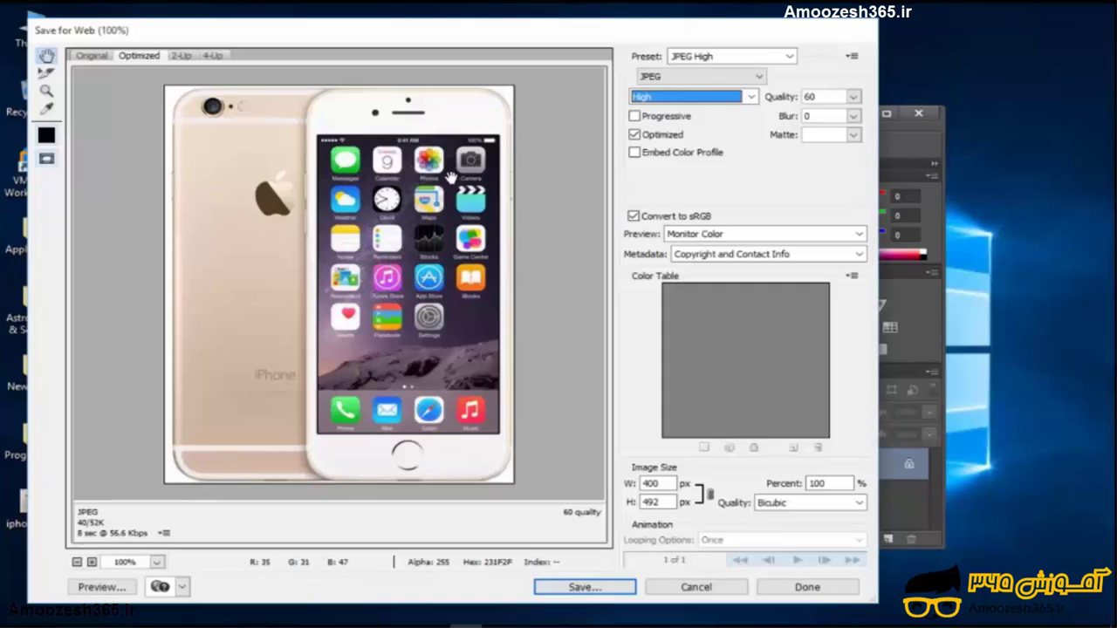
Set the JPEG compression quality to Medium for the web export.
{"action": "left_click", "coordinate": [658, 99]}
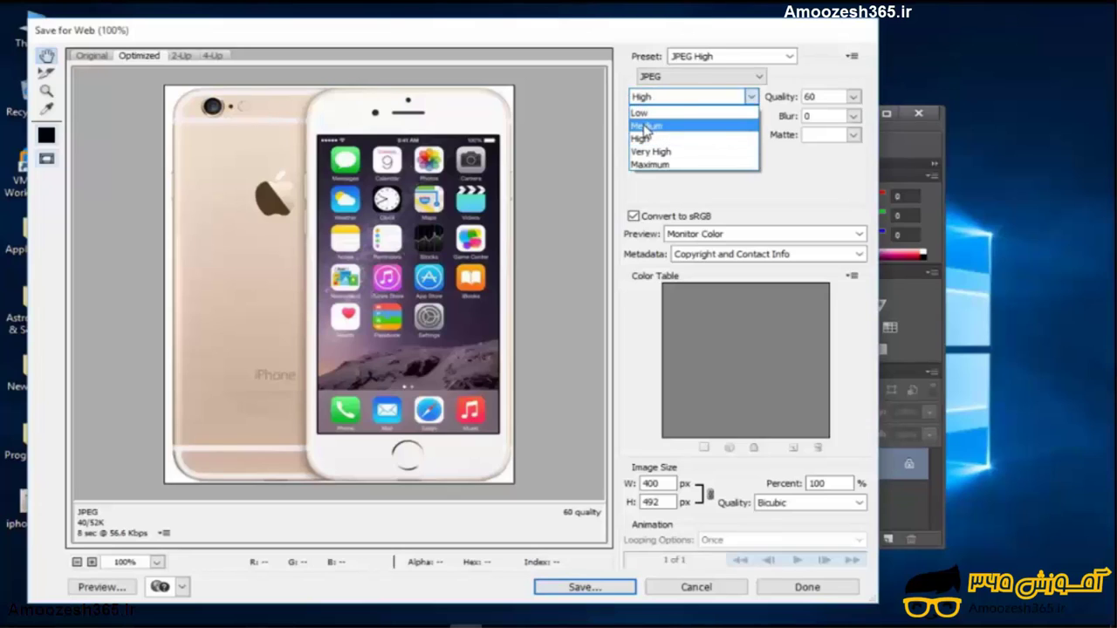
{"action": "left_click", "coordinate": [647, 126]}
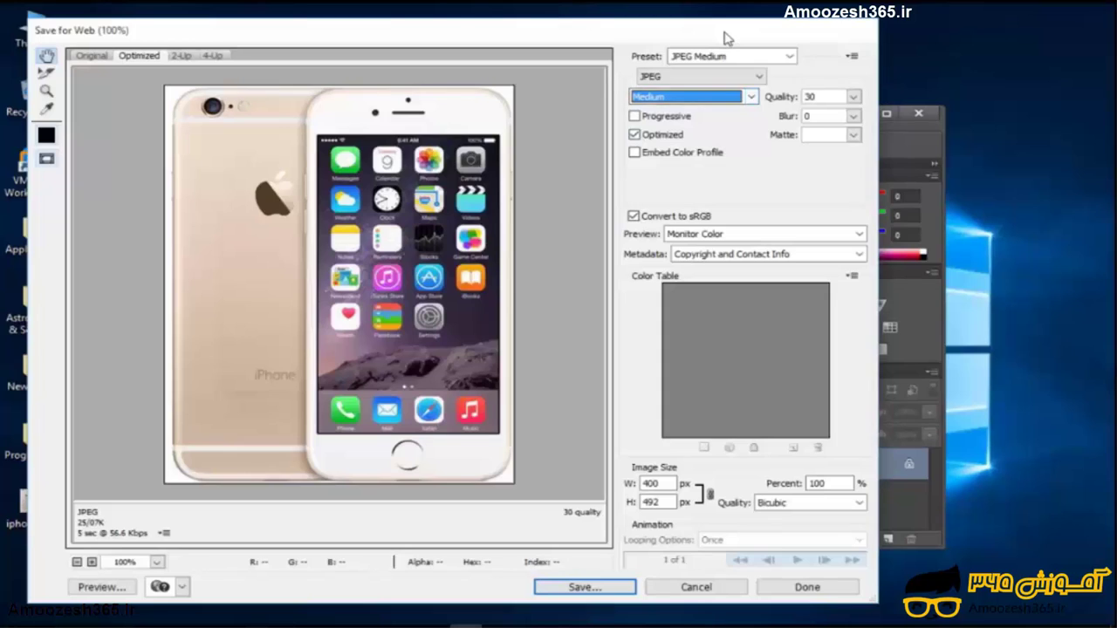
{"action": "left_click_drag", "start_coordinate": [724, 38], "coordinate": [753, 32]}
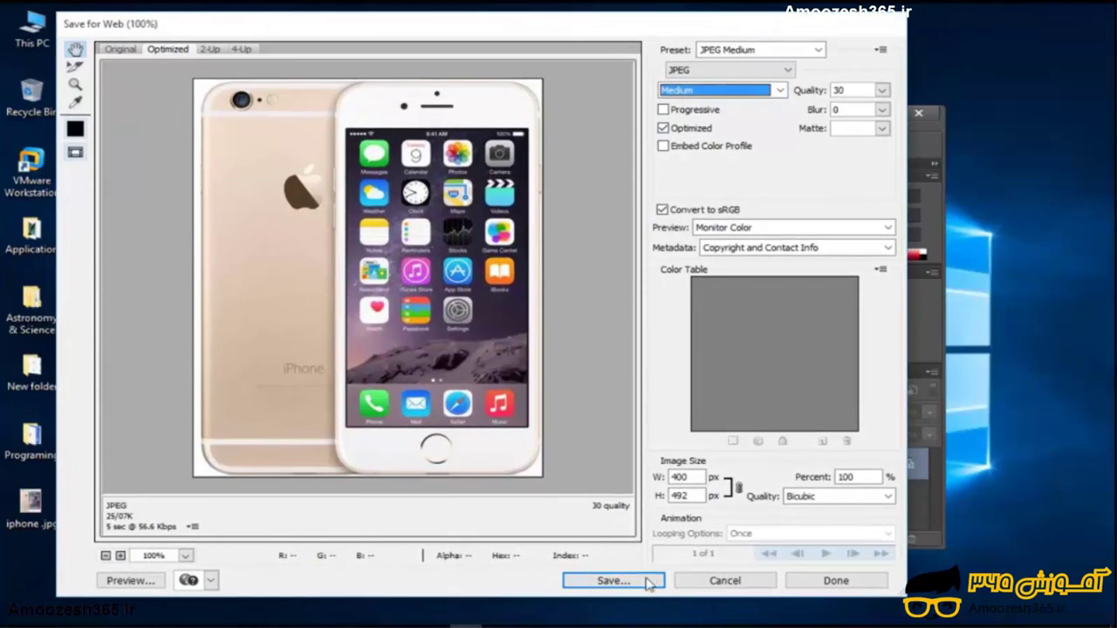
Preview the optimized picture in a maximized Internet Explorer window, accepting the recommended settings and dismissing the extra tab and add-ons notice.
{"action": "left_click", "coordinate": [152, 590]}
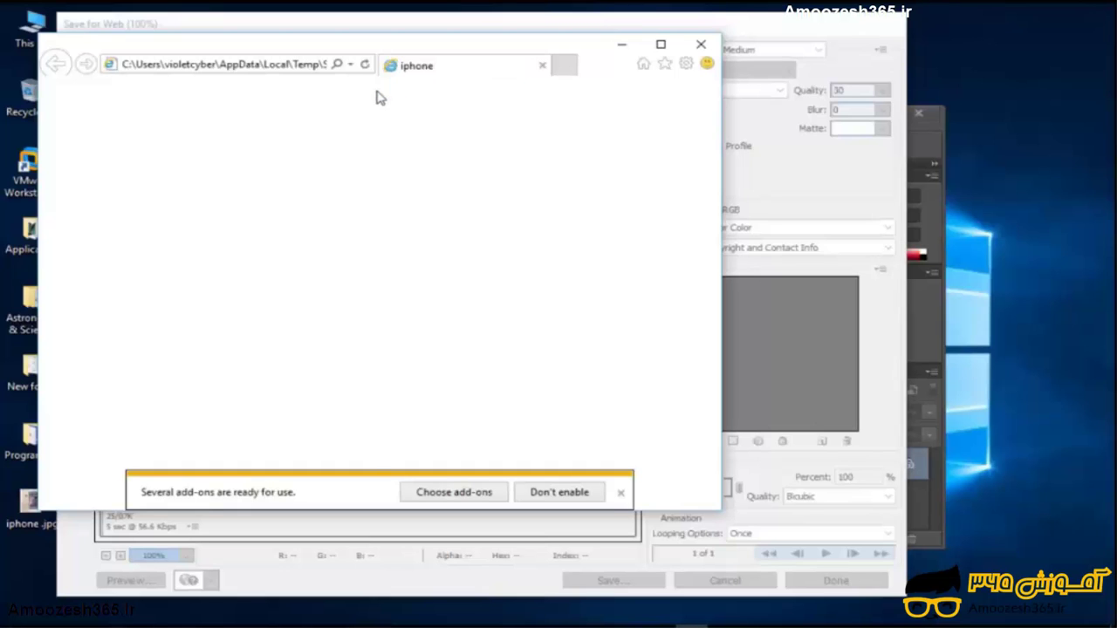
{"action": "left_click", "coordinate": [294, 227]}
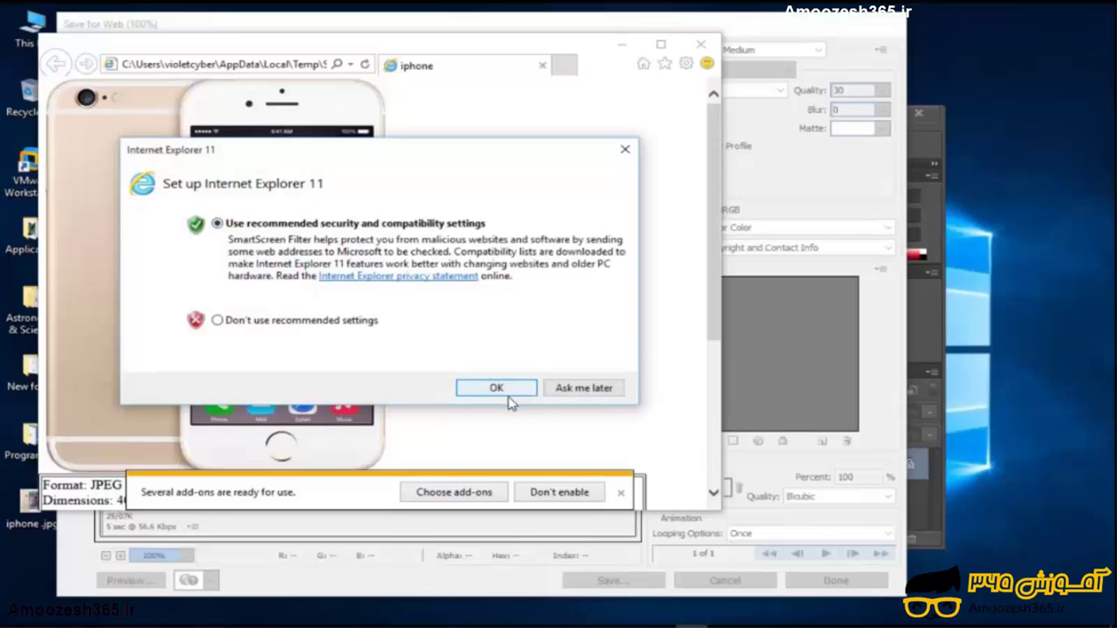
{"action": "left_click", "coordinate": [495, 388]}
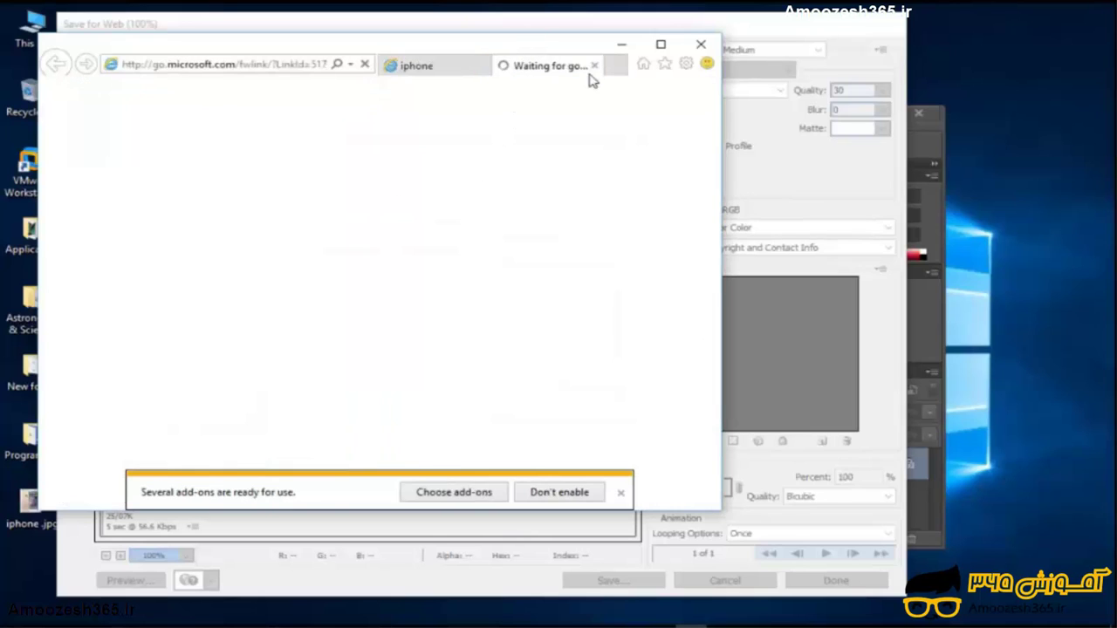
{"action": "left_click", "coordinate": [594, 67]}
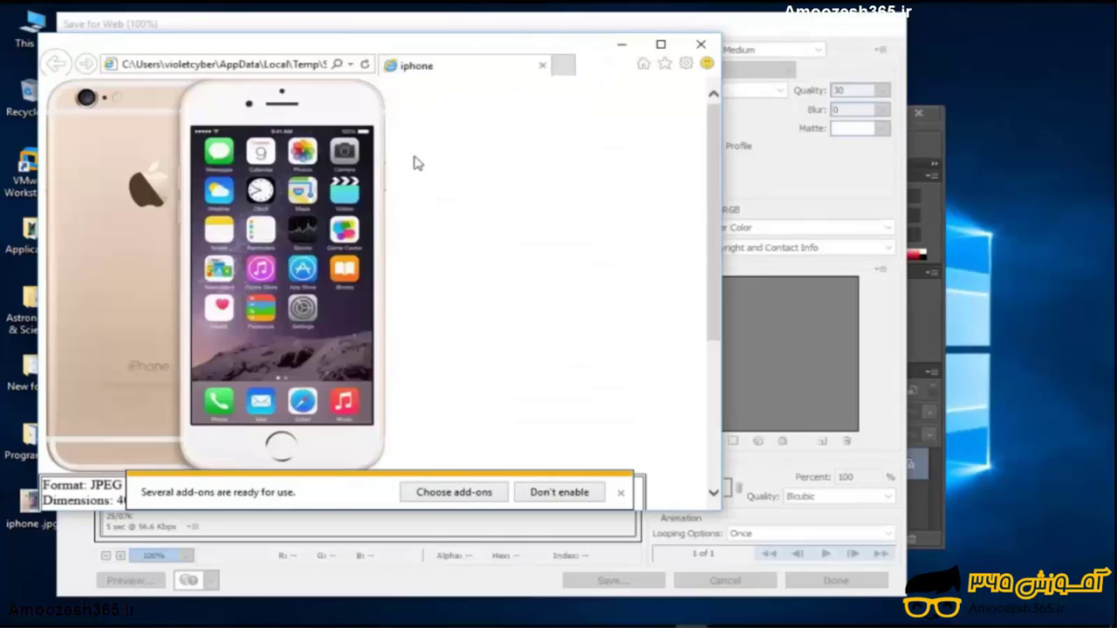
{"action": "double_click", "coordinate": [441, 50]}
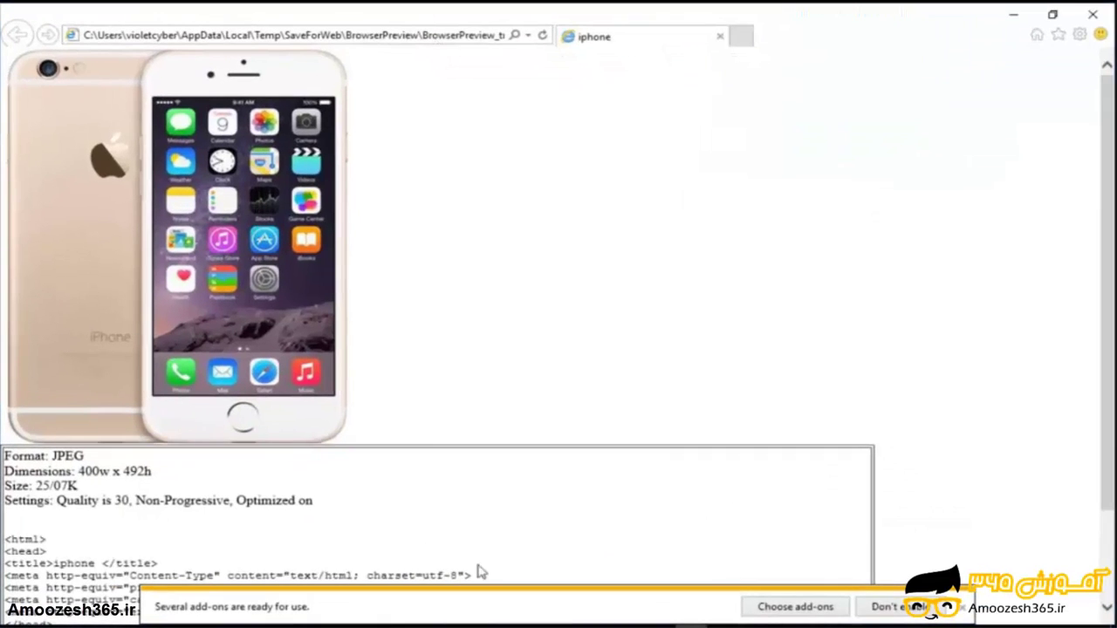
{"action": "left_click", "coordinate": [963, 611]}
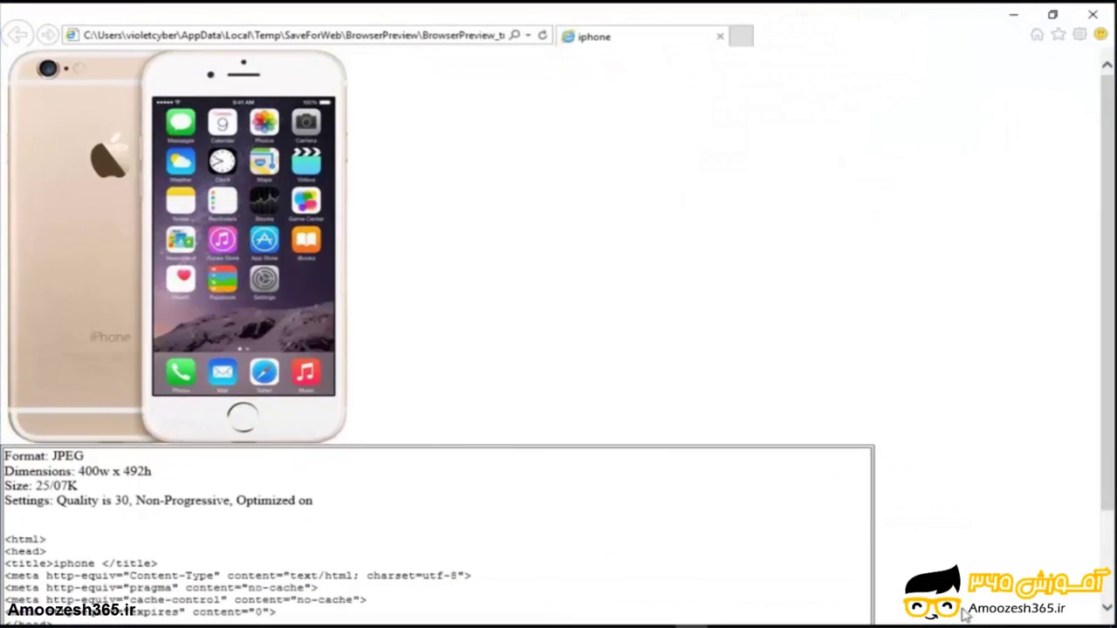
Close the browser preview and save the optimized picture to the Desktop as iphone-.jpg, images only with default settings.
{"action": "left_click", "coordinate": [1105, 10]}
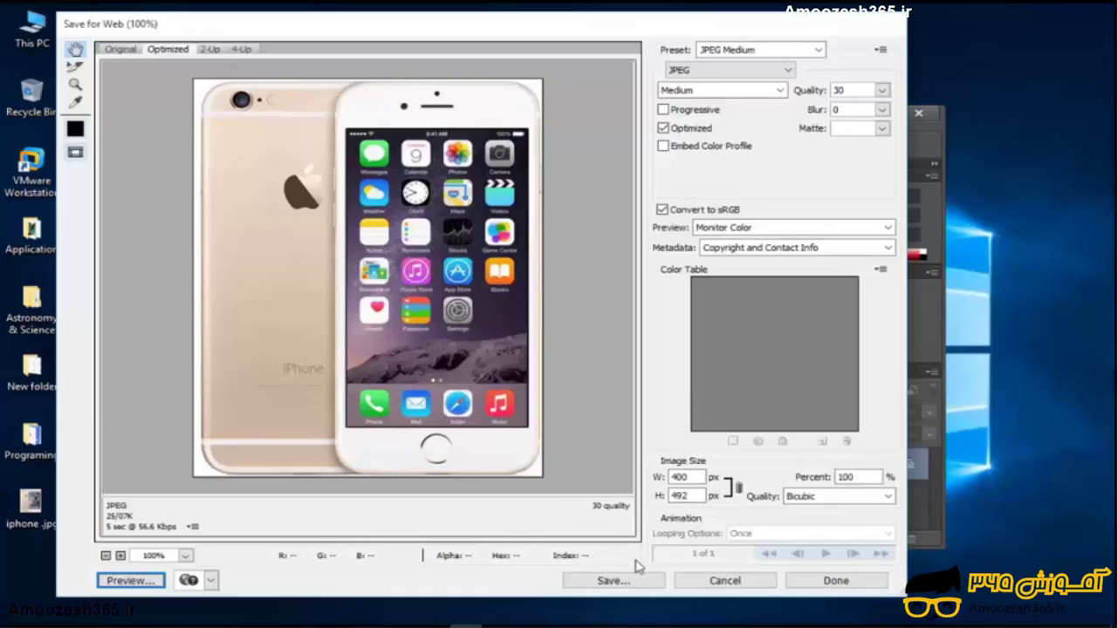
{"action": "left_click", "coordinate": [638, 584]}
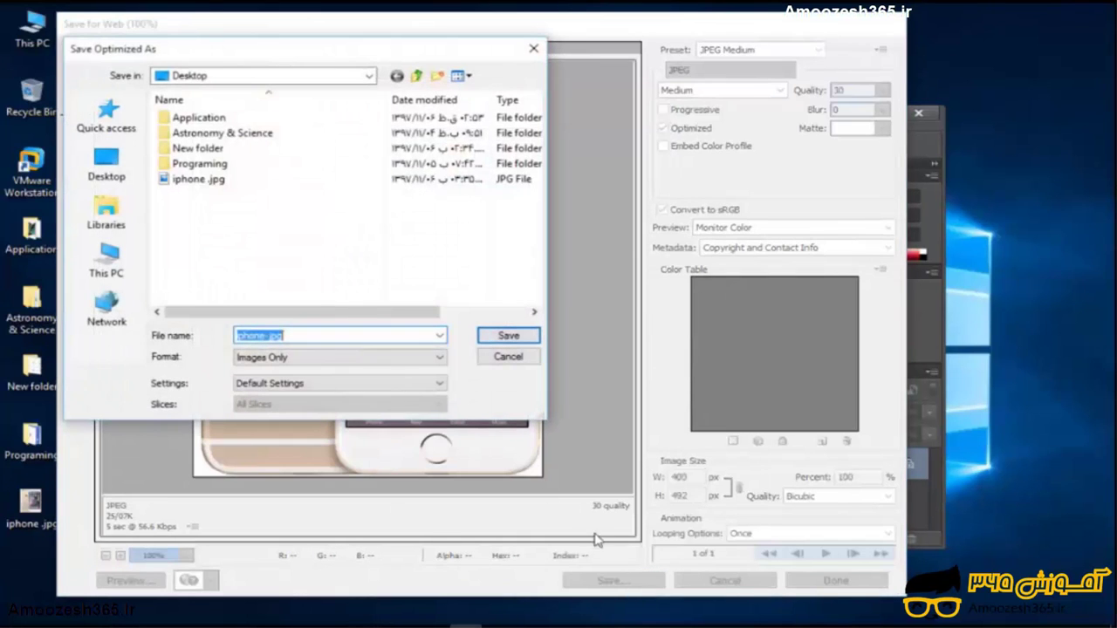
{"action": "left_click", "coordinate": [107, 164]}
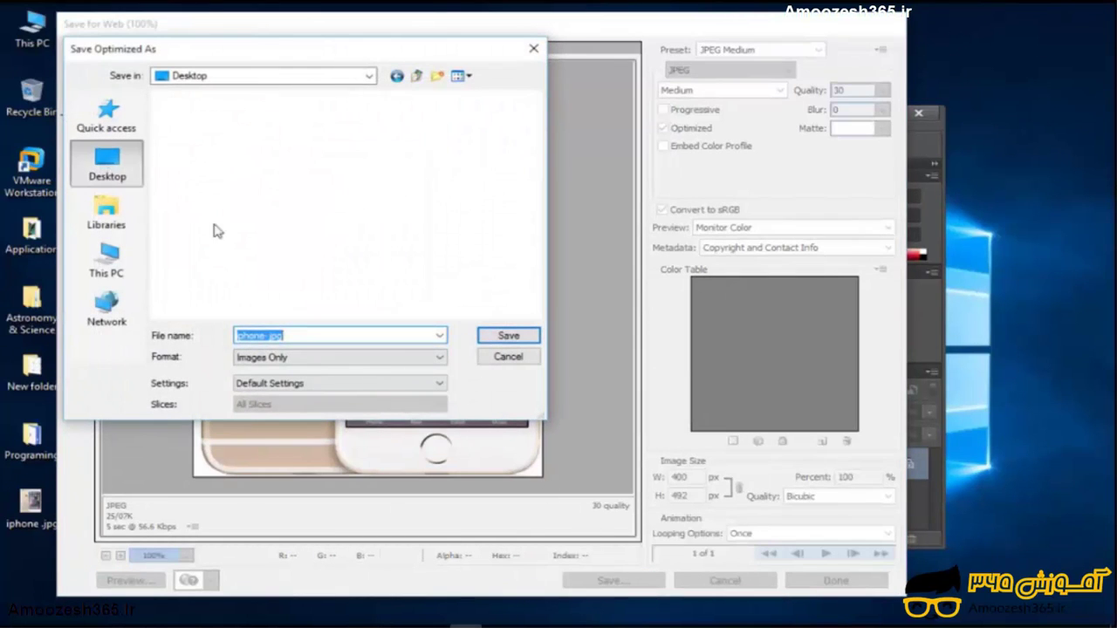
{"action": "left_click", "coordinate": [507, 339]}
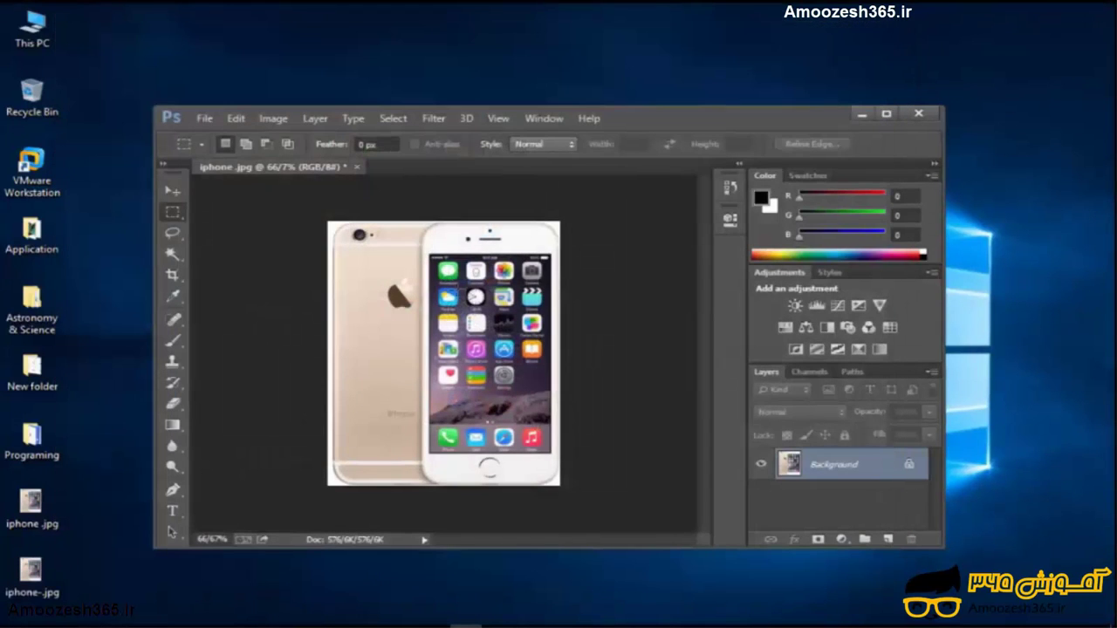
Check the size of the exported iphone-.jpg in its Desktop file properties and close them.
{"action": "right_click", "coordinate": [22, 567]}
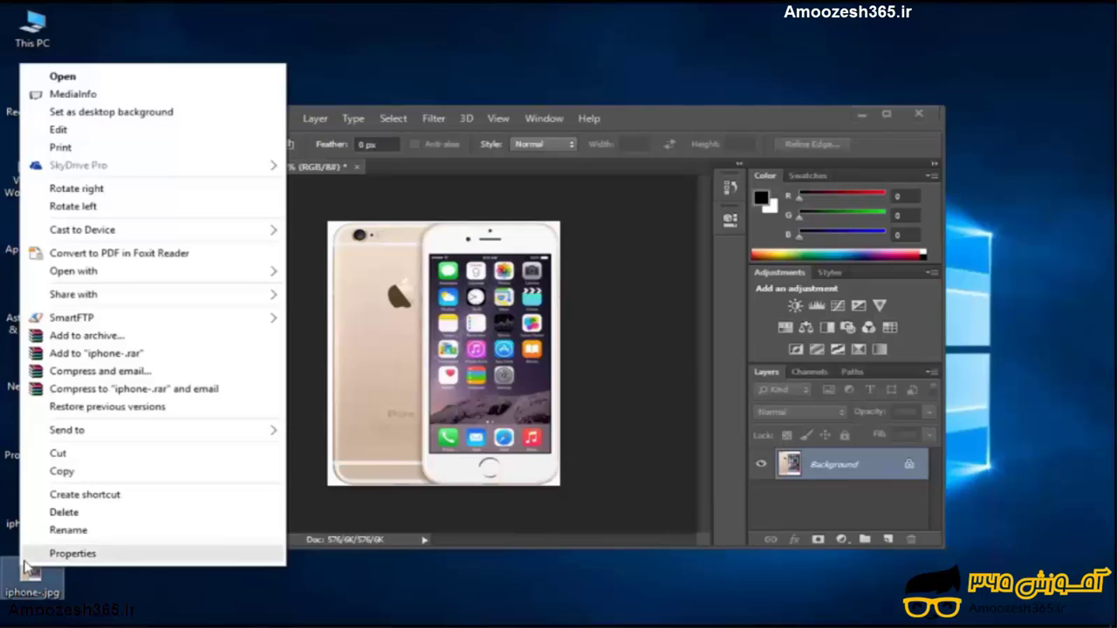
{"action": "left_click", "coordinate": [66, 553]}
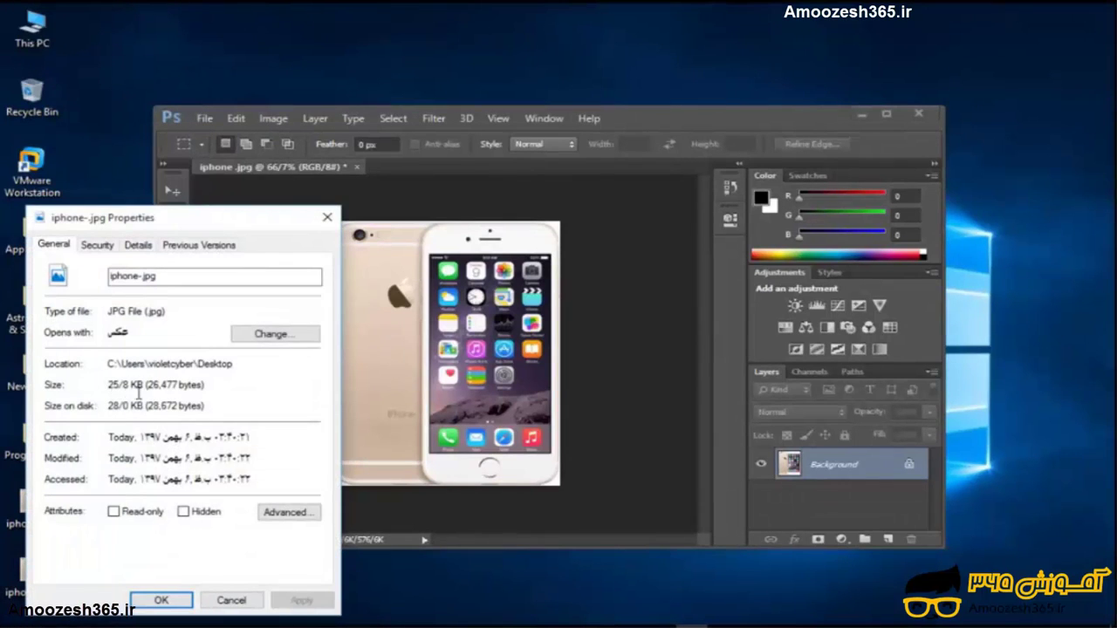
{"action": "left_click", "coordinate": [328, 217]}
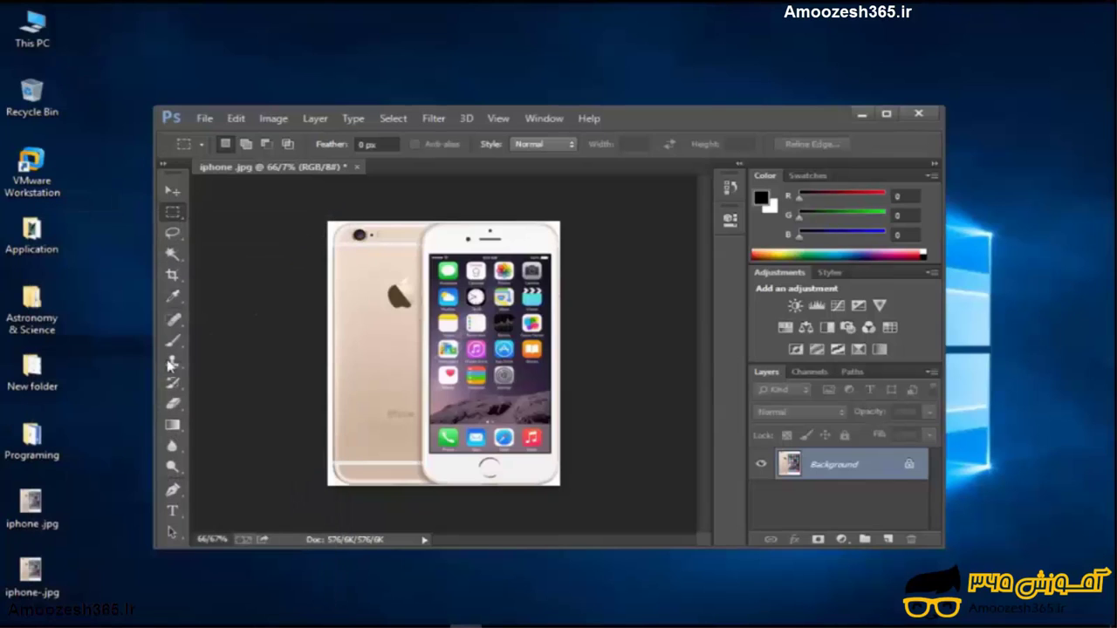
Permanently delete the original iphone .jpg from the Desktop, keeping the optimized copy.
{"action": "left_click", "coordinate": [35, 523]}
{"action": "key", "text": "Delete"}
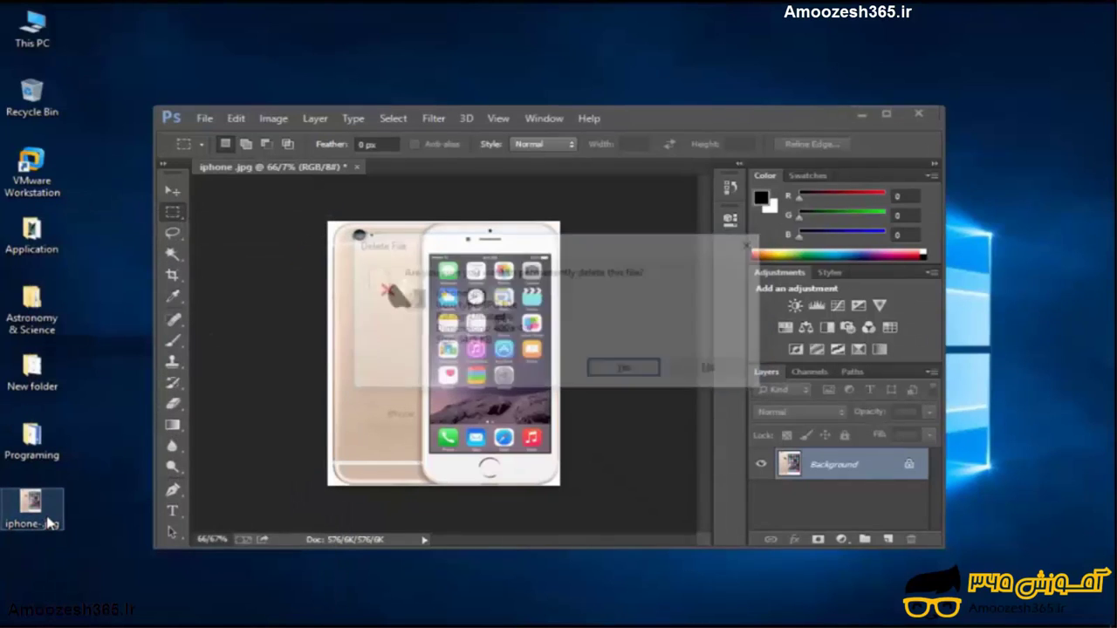
{"action": "key", "text": "Return"}
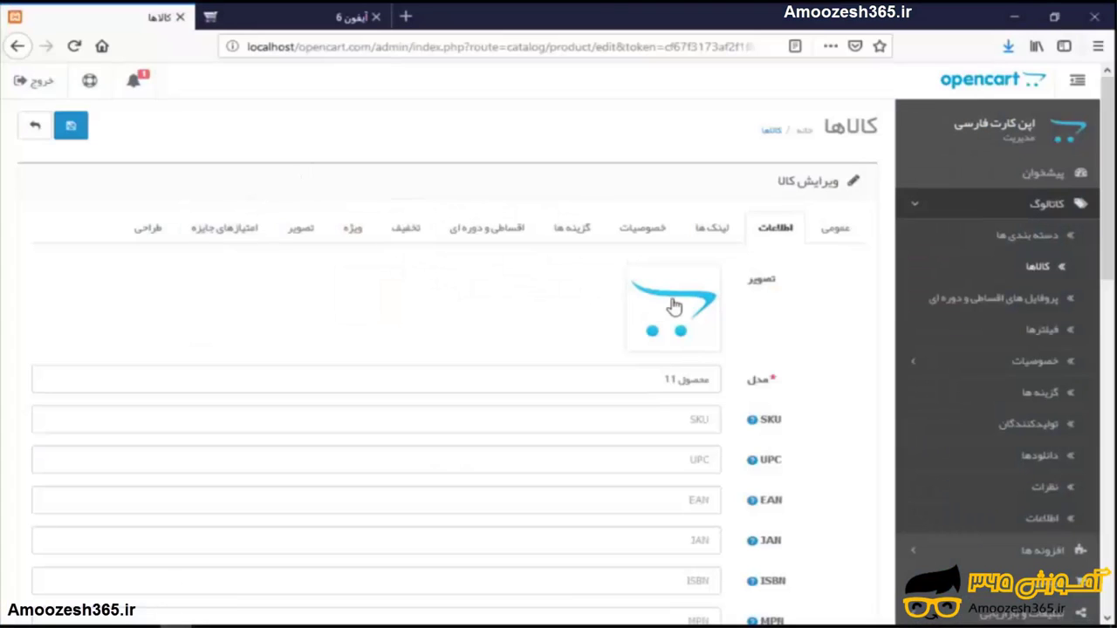
Open the image manager for the OpenCart product's main image and upload iphone-.jpg from the Desktop.
{"action": "left_click", "coordinate": [676, 314]}
{"action": "left_click", "coordinate": [585, 309]}
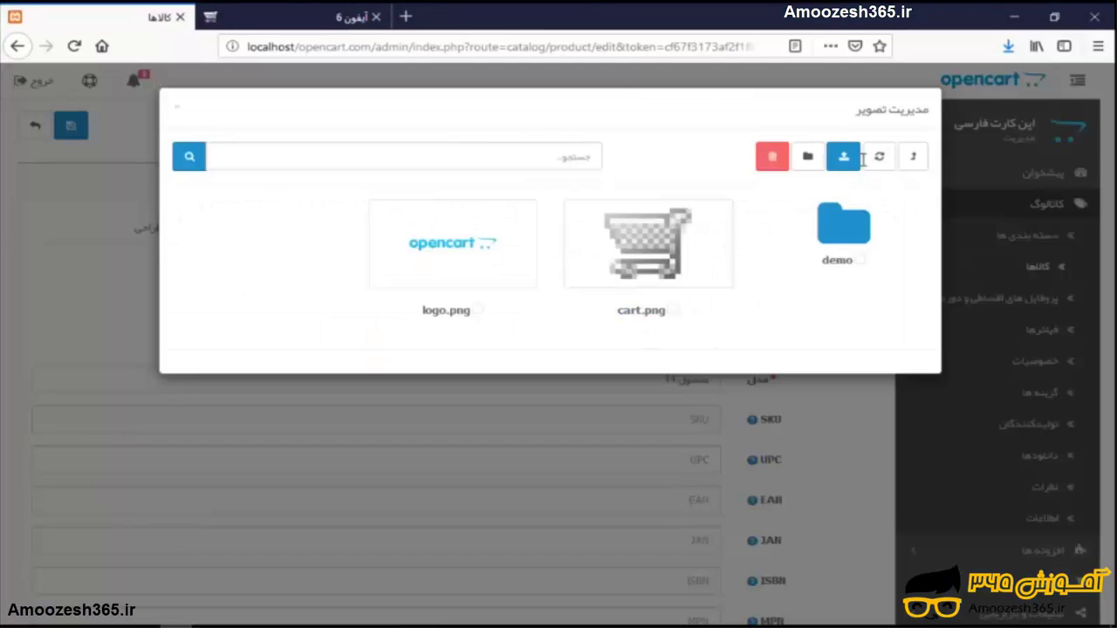
{"action": "left_click", "coordinate": [850, 162]}
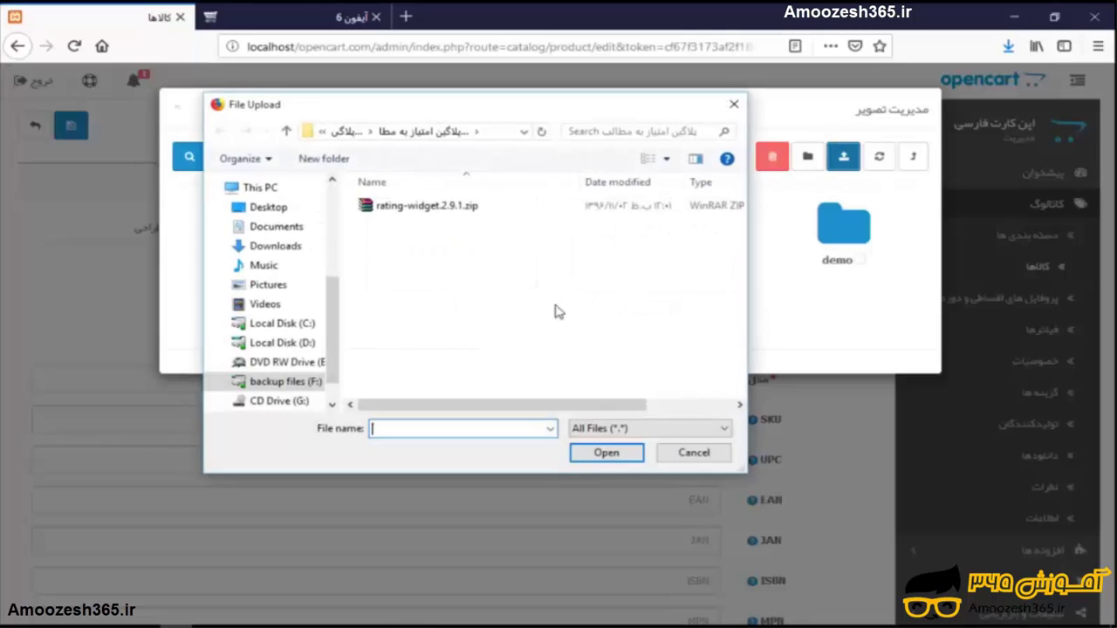
{"action": "left_click", "coordinate": [279, 212]}
{"action": "double_click", "coordinate": [436, 274]}
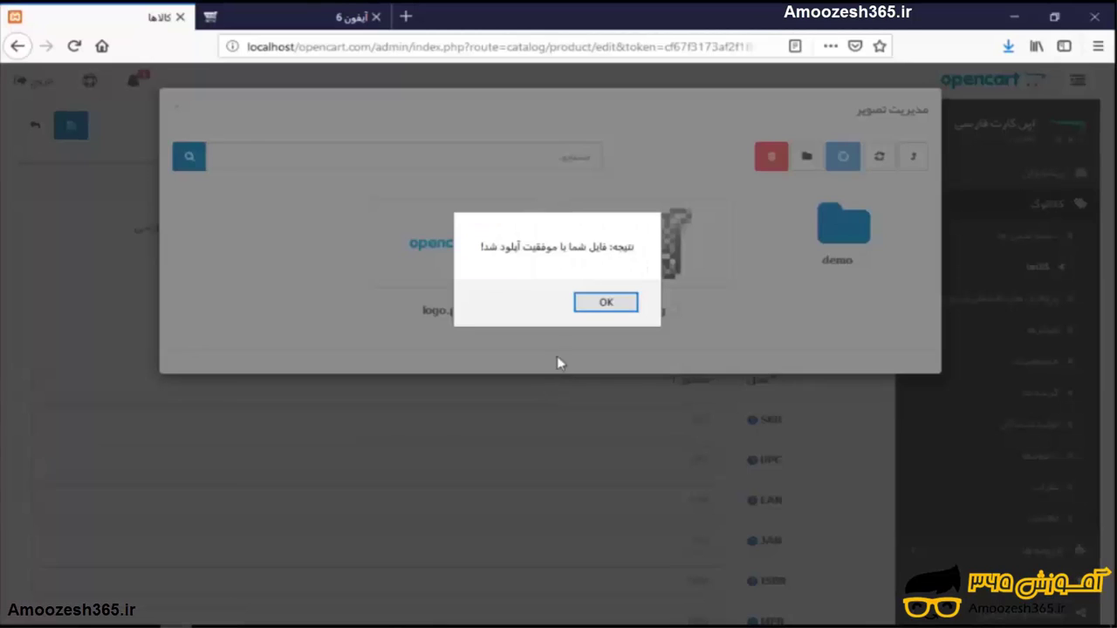
{"action": "left_click", "coordinate": [607, 302]}
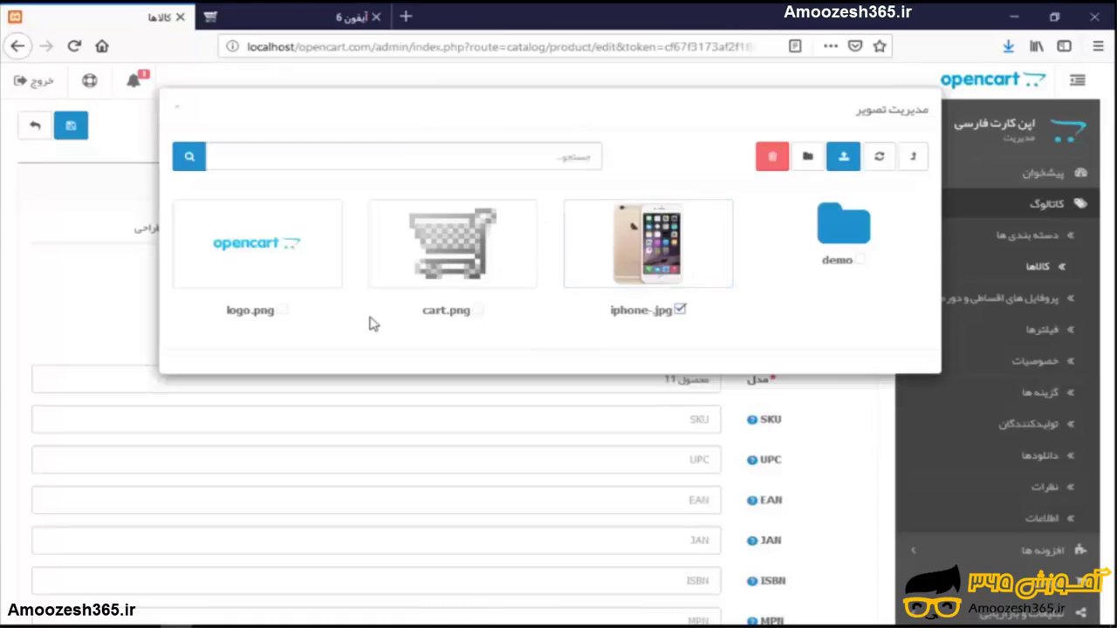
Use the uploaded iphone-.jpg as the product's main image and save the product.
{"action": "left_click", "coordinate": [679, 288]}
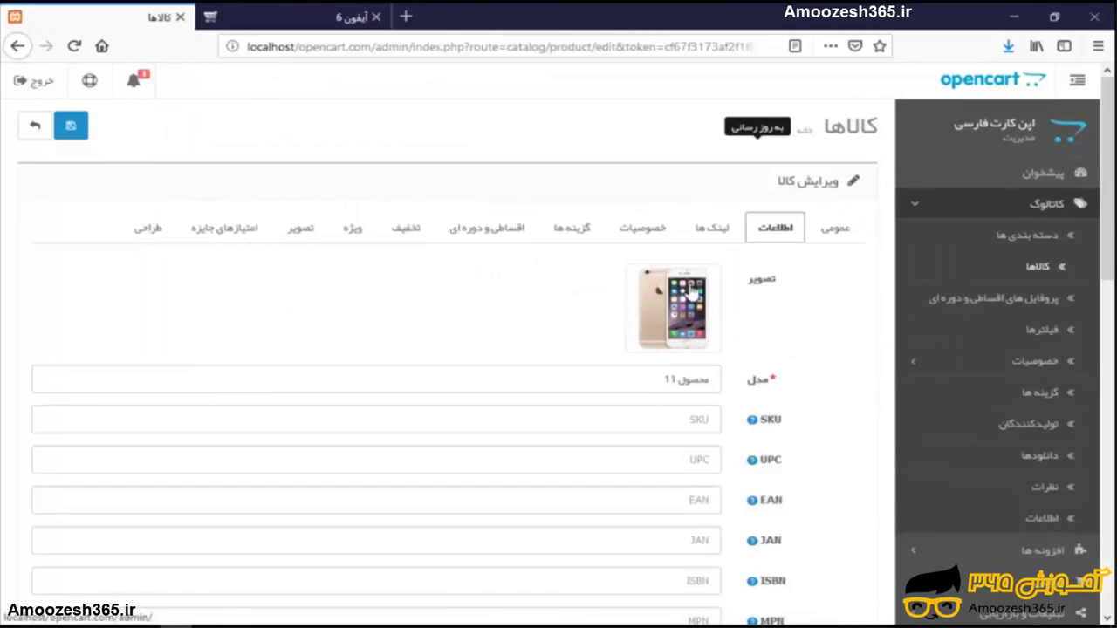
{"action": "left_click", "coordinate": [73, 128]}
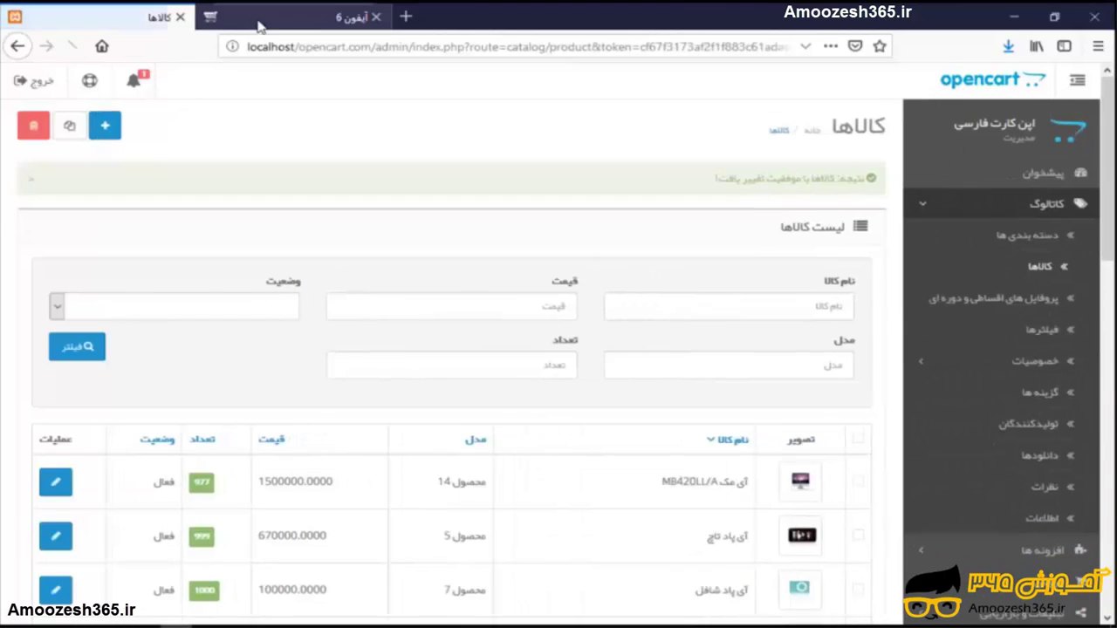